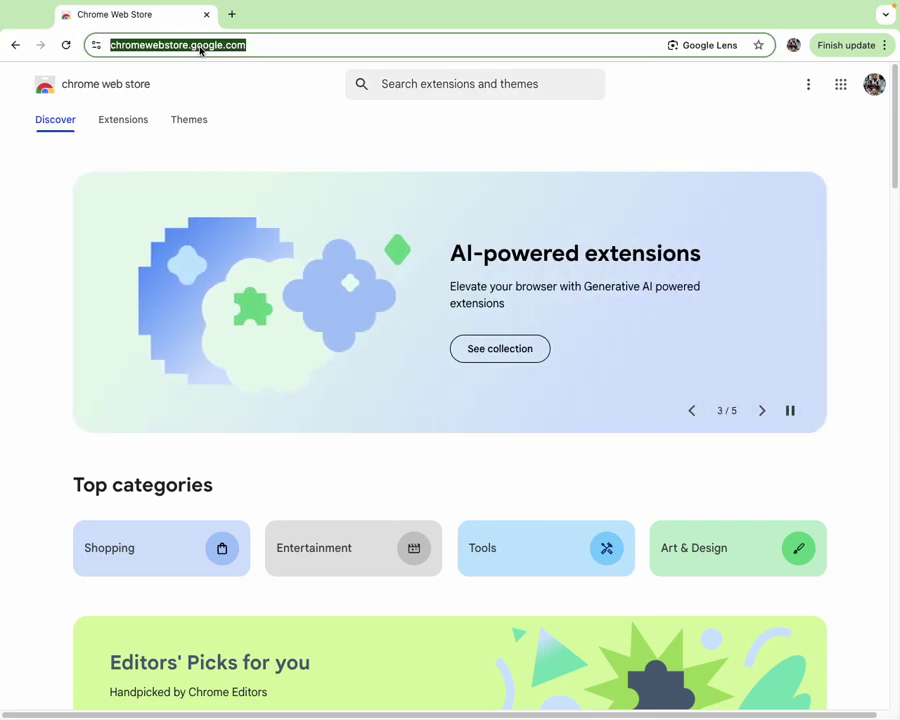
- Search Google for 'online matlab'
{"action": "type", "text": "o"}
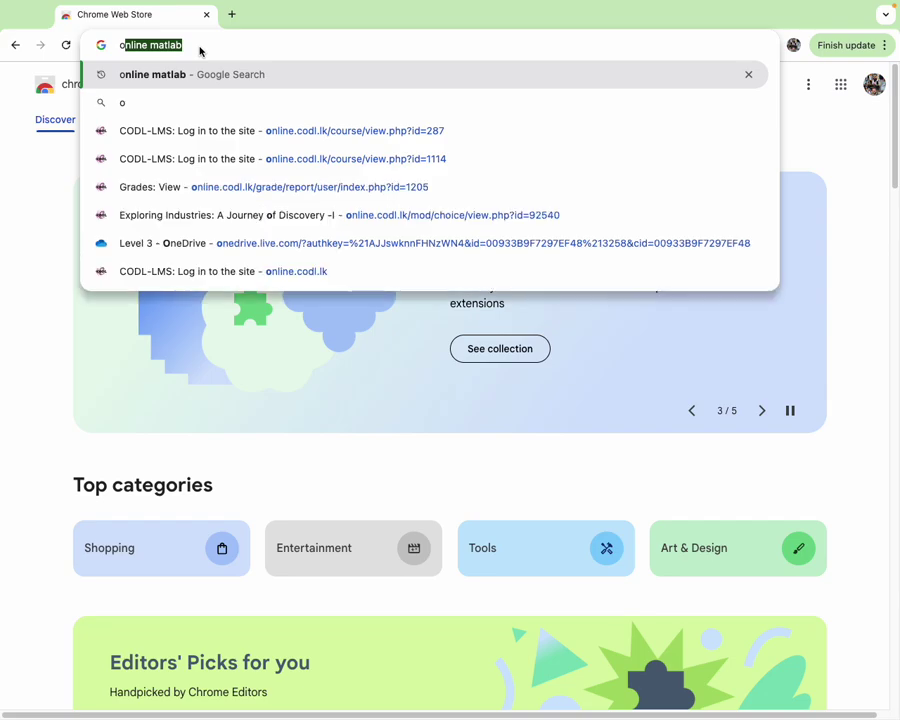
{"action": "key", "text": "Return"}
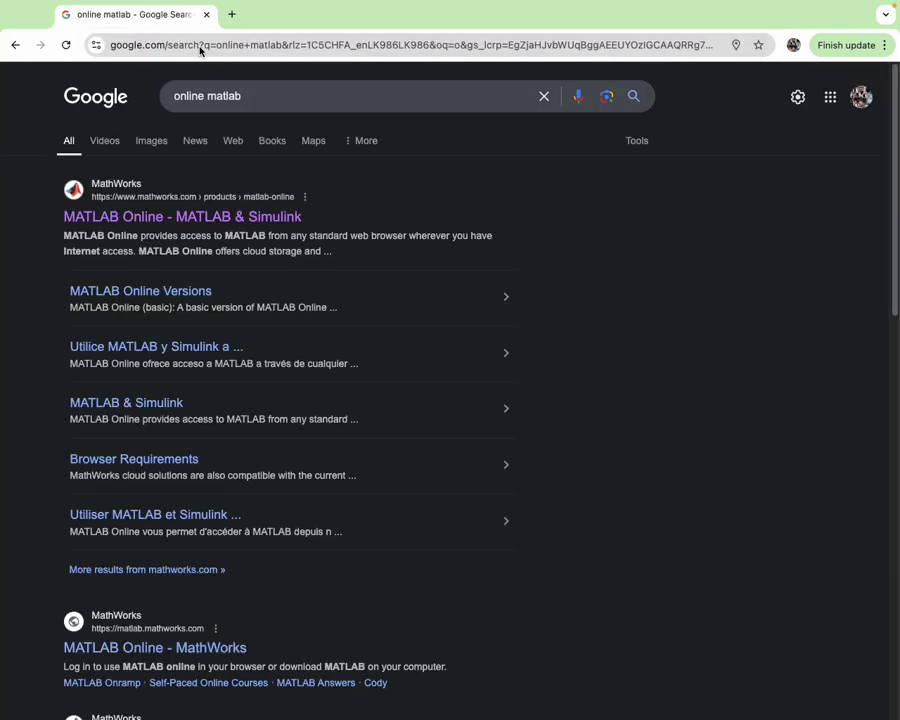
- Open the MathWorks MATLAB Online page, dismiss the region chooser and launch MATLAB Online
{"action": "left_click", "coordinate": [118, 219]}
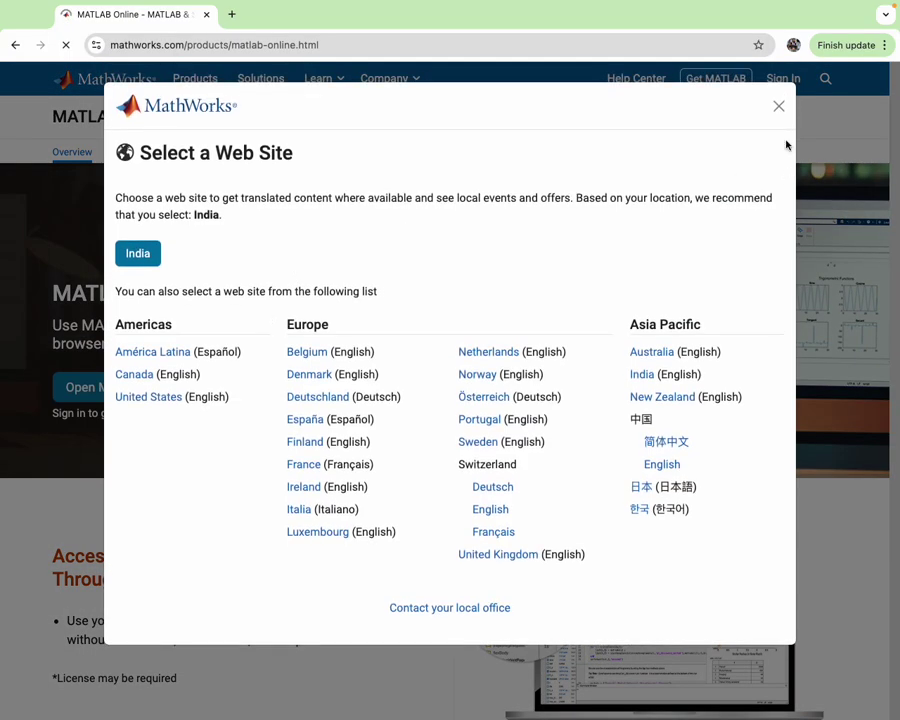
{"action": "left_click", "coordinate": [779, 107]}
{"action": "left_click", "coordinate": [148, 389]}
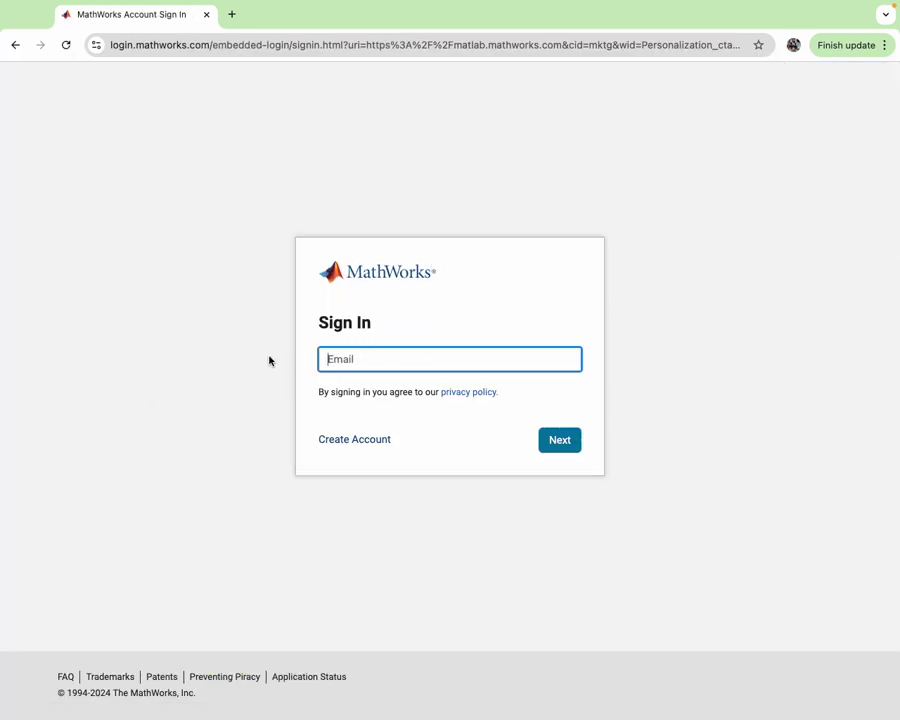
- Start a new MathWorks account with the saved university email address
{"action": "left_click", "coordinate": [372, 443]}
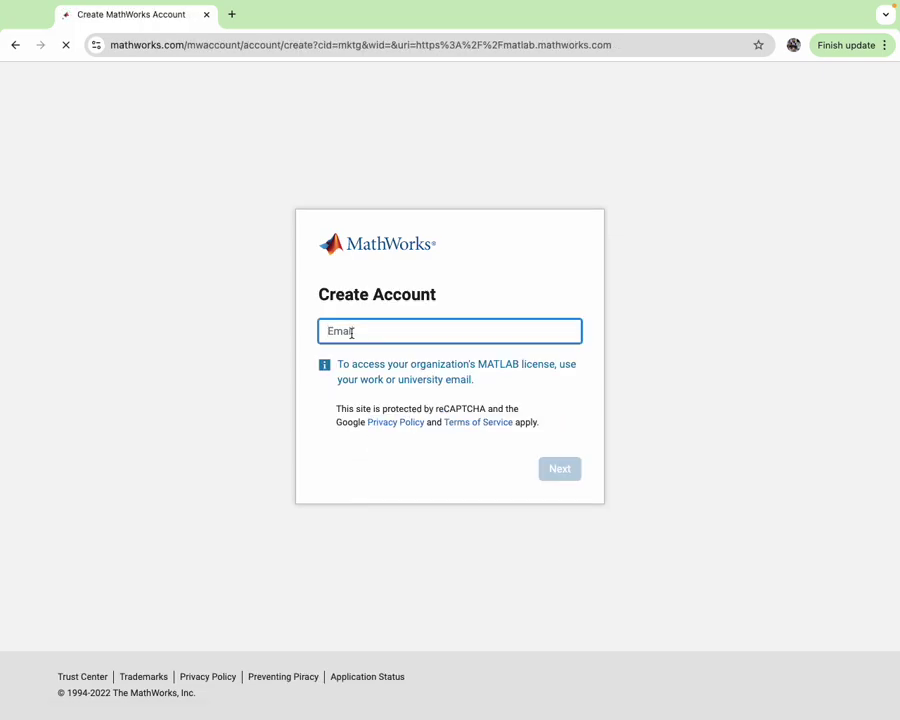
{"action": "left_click", "coordinate": [436, 334]}
{"action": "left_click", "coordinate": [440, 360]}
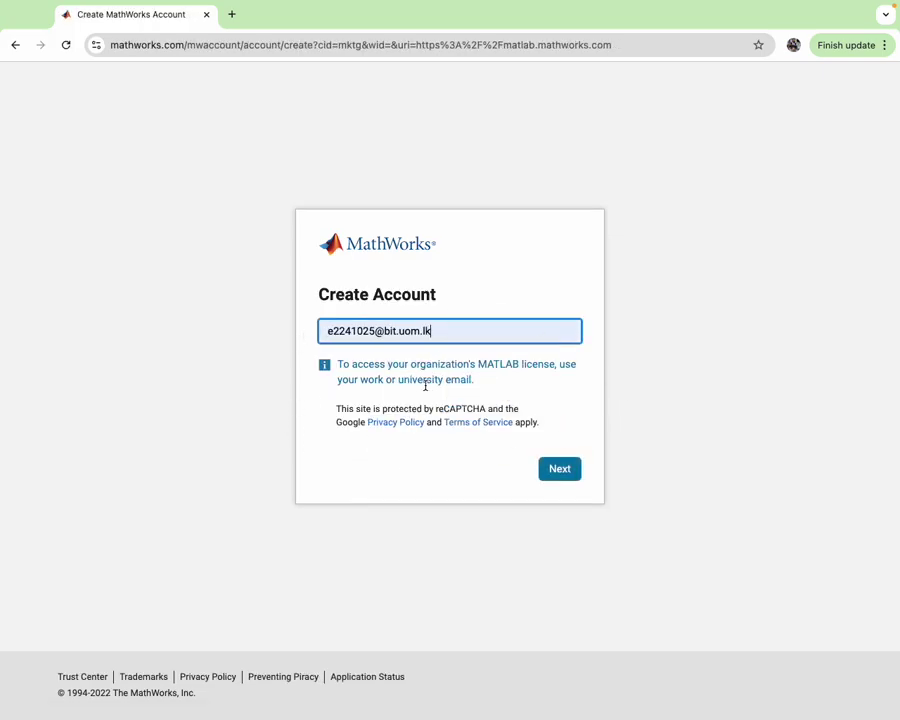
{"action": "left_click_drag", "start_coordinate": [403, 383], "coordinate": [530, 378]}
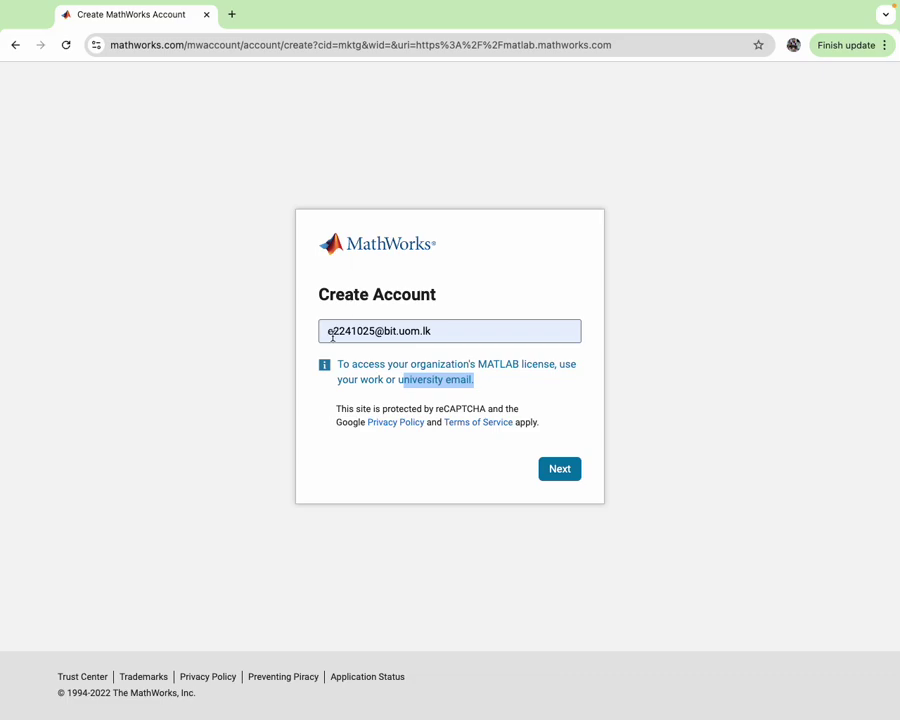
{"action": "left_click", "coordinate": [563, 476]}
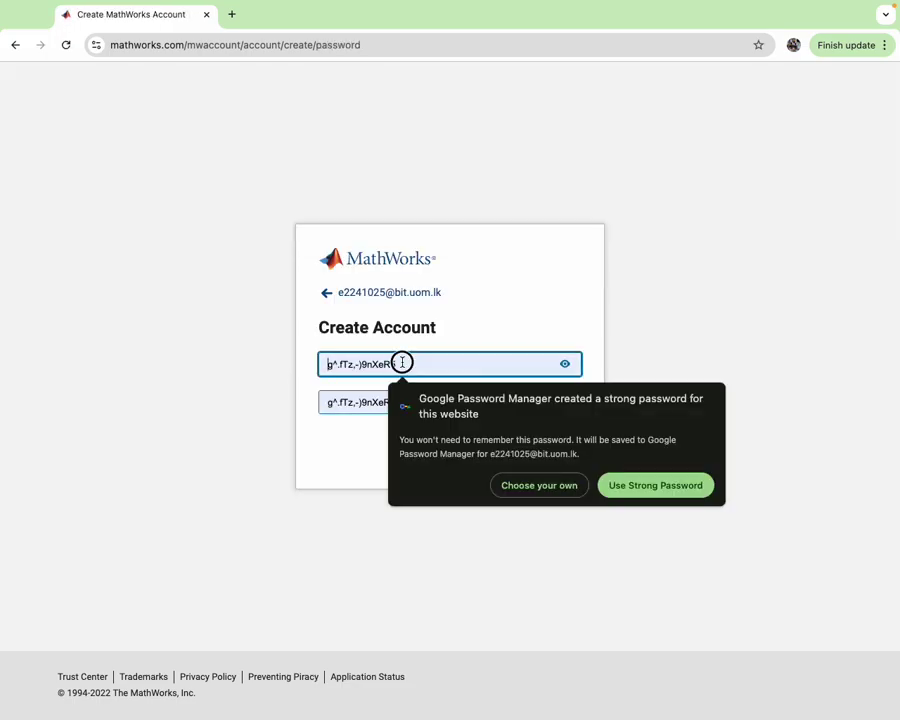
- Enter and confirm the account password, then accept the Online Service Agreement
{"action": "type", "text": "R"}
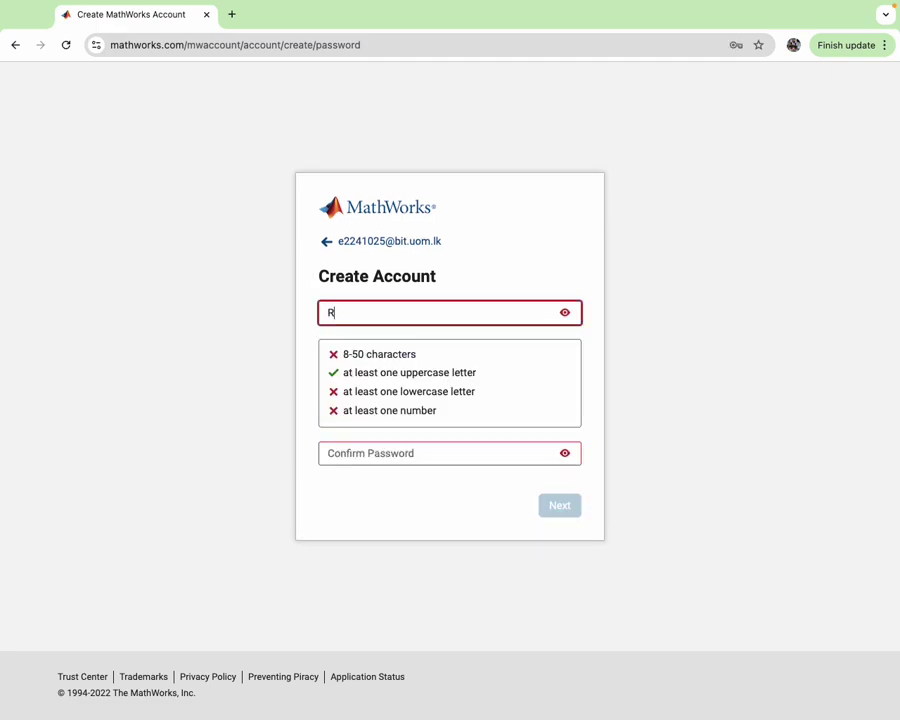
{"action": "left_click", "coordinate": [564, 314]}
{"action": "left_click", "coordinate": [451, 319]}
{"action": "left_click", "coordinate": [423, 456]}
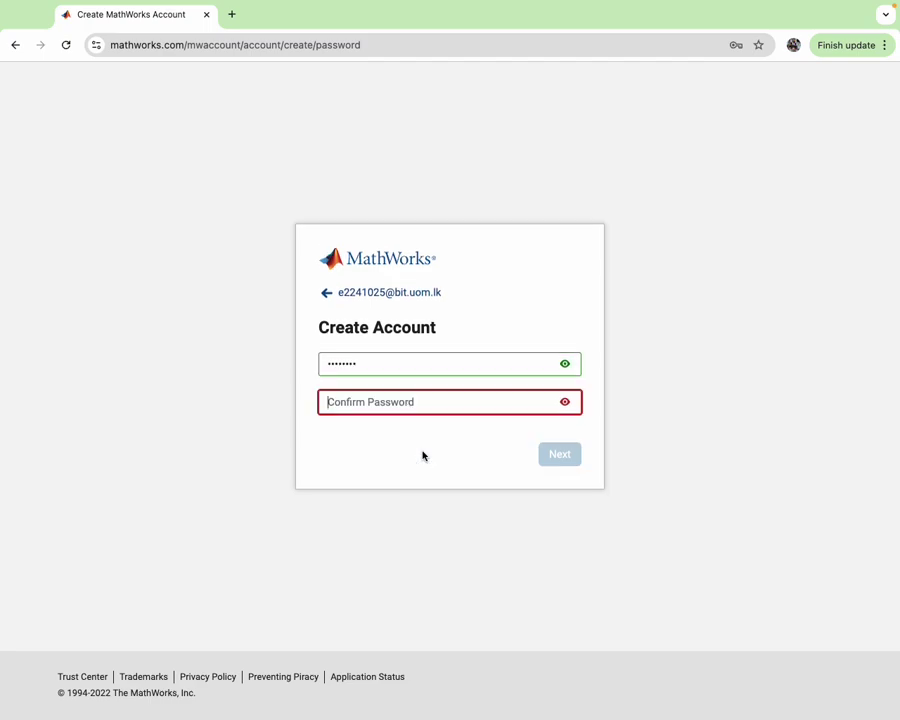
{"action": "left_click", "coordinate": [565, 456]}
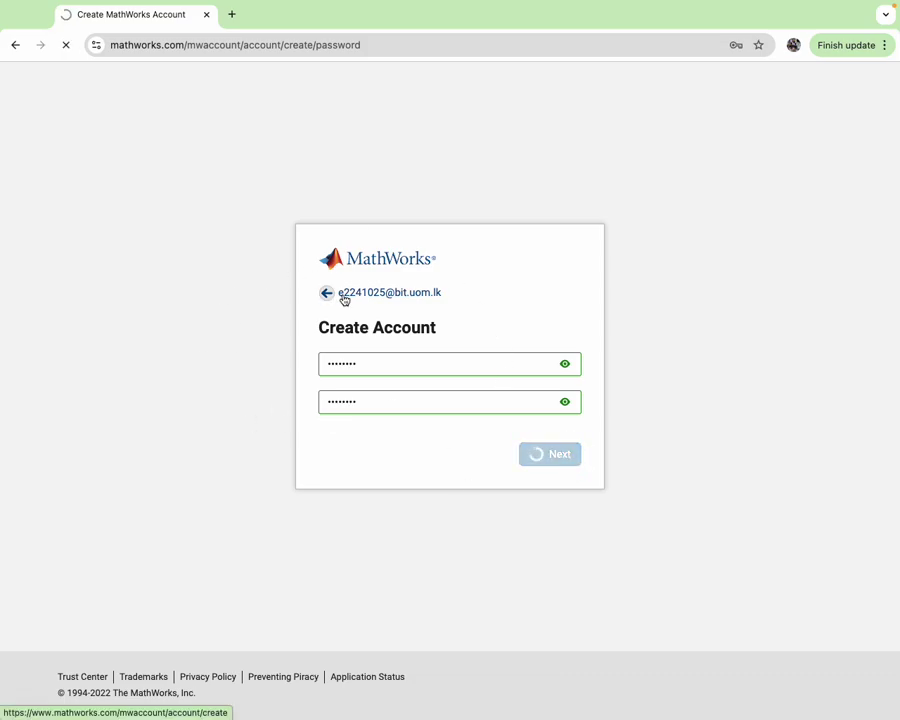
{"action": "left_click", "coordinate": [323, 422]}
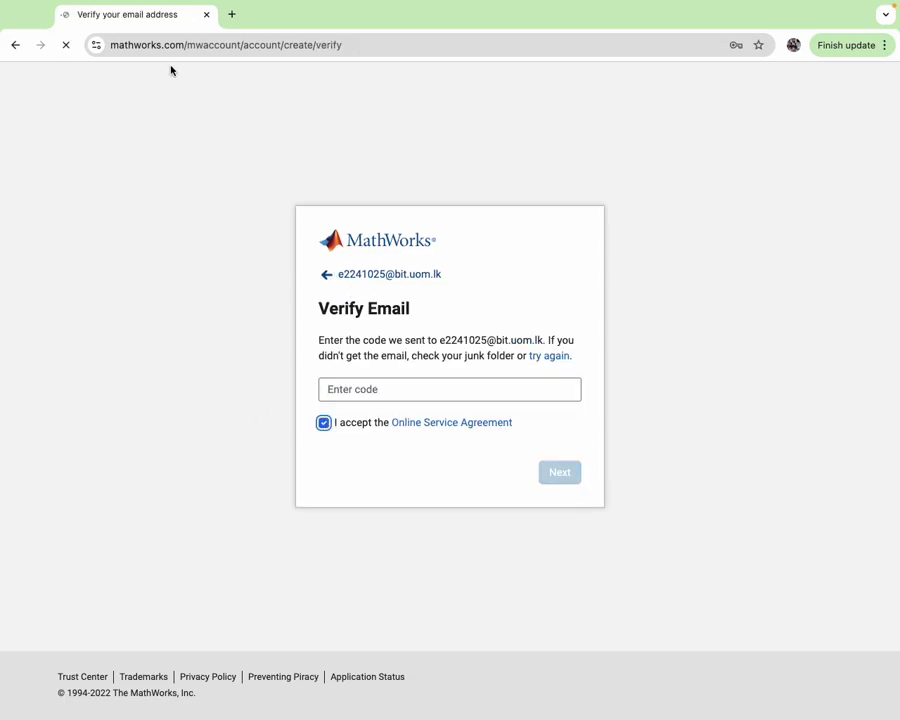
- Save the new password in Chrome and open Gmail in a new tab
{"action": "left_click", "coordinate": [738, 256]}
{"action": "left_click", "coordinate": [231, 14]}
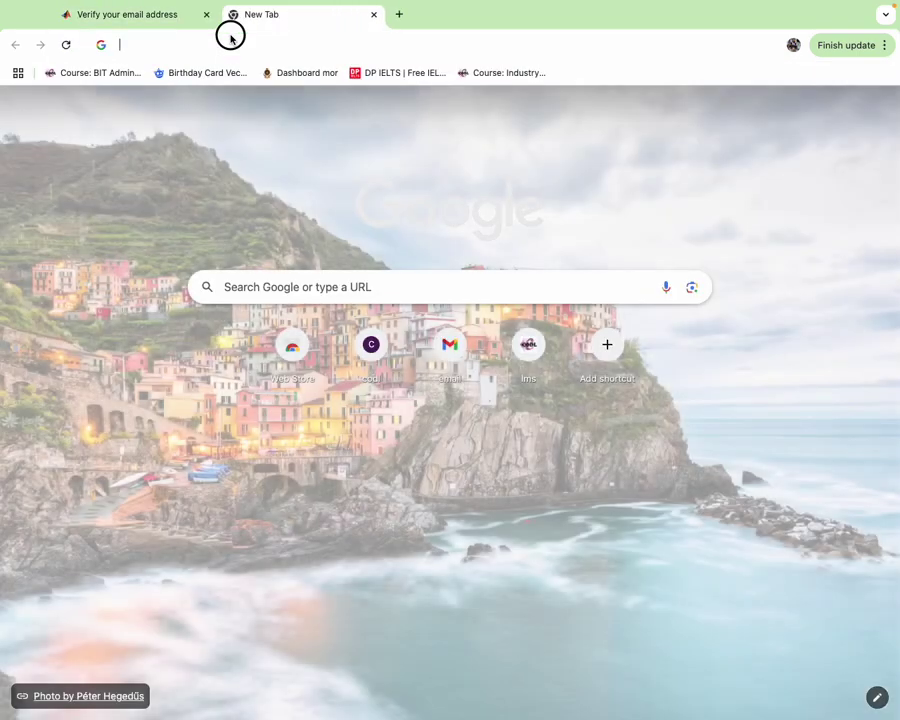
{"action": "left_click", "coordinate": [231, 40]}
{"action": "type", "text": "e"}
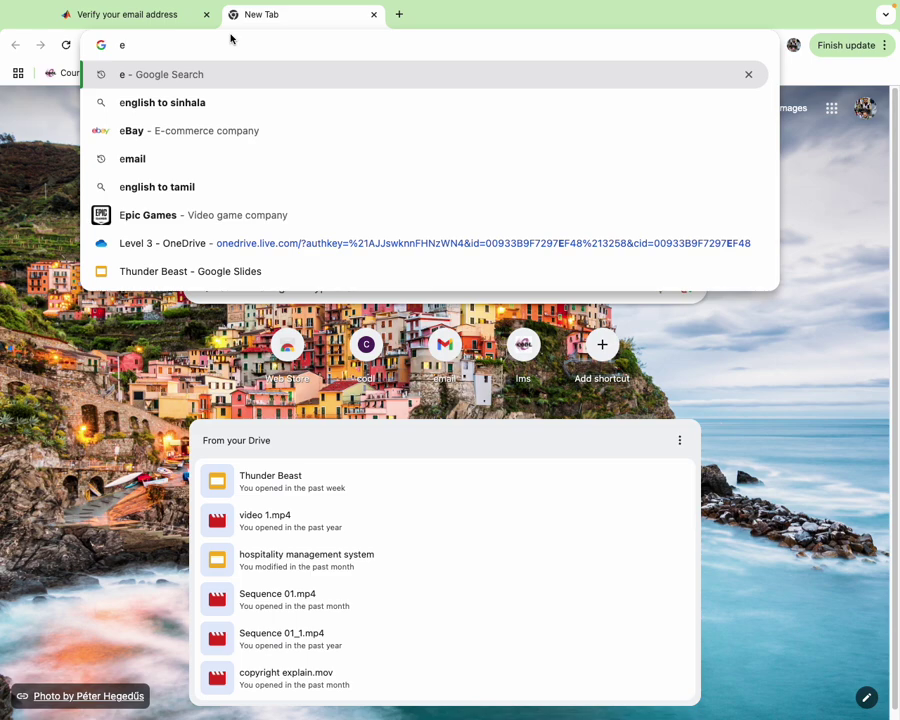
{"action": "left_click", "coordinate": [831, 108]}
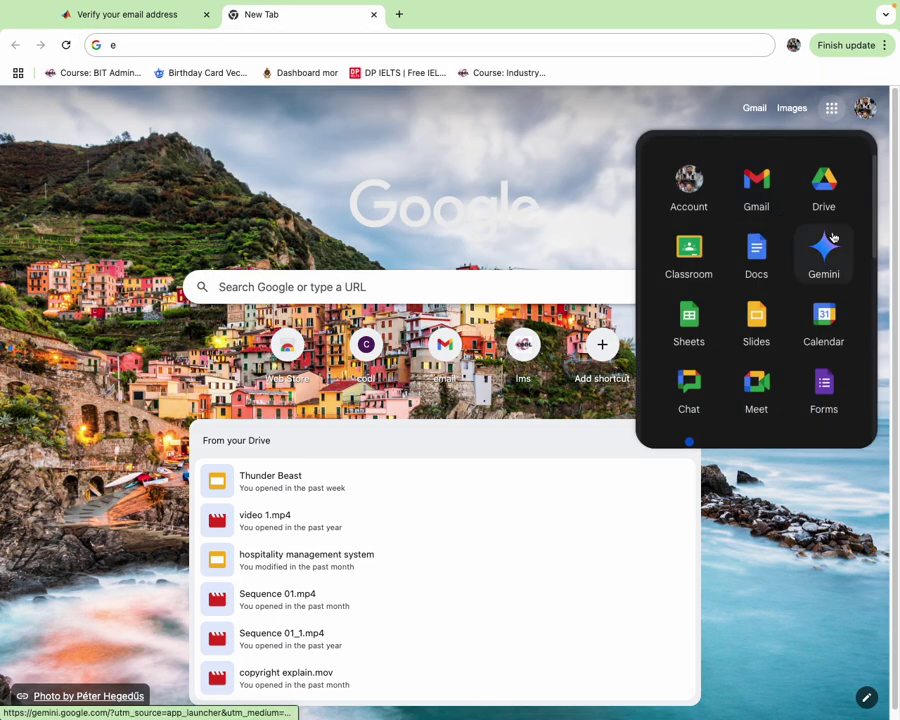
{"action": "left_click", "coordinate": [757, 190]}
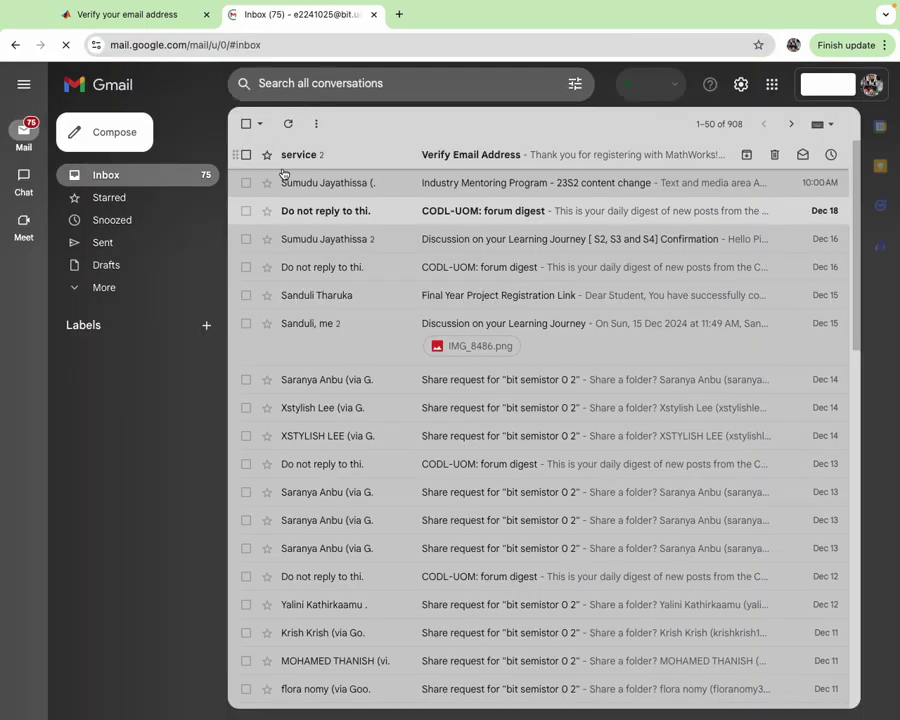
- Copy the code from the MathWorks verification email and submit it on the verification page
{"action": "left_click", "coordinate": [307, 158]}
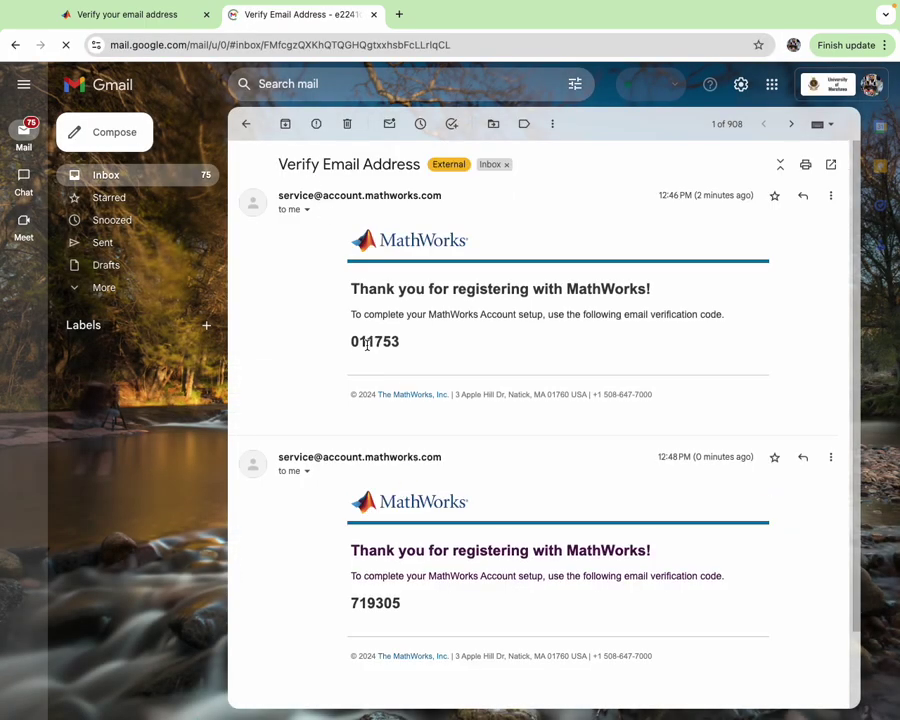
{"action": "double_click", "coordinate": [367, 342]}
{"action": "key", "text": "super+c"}
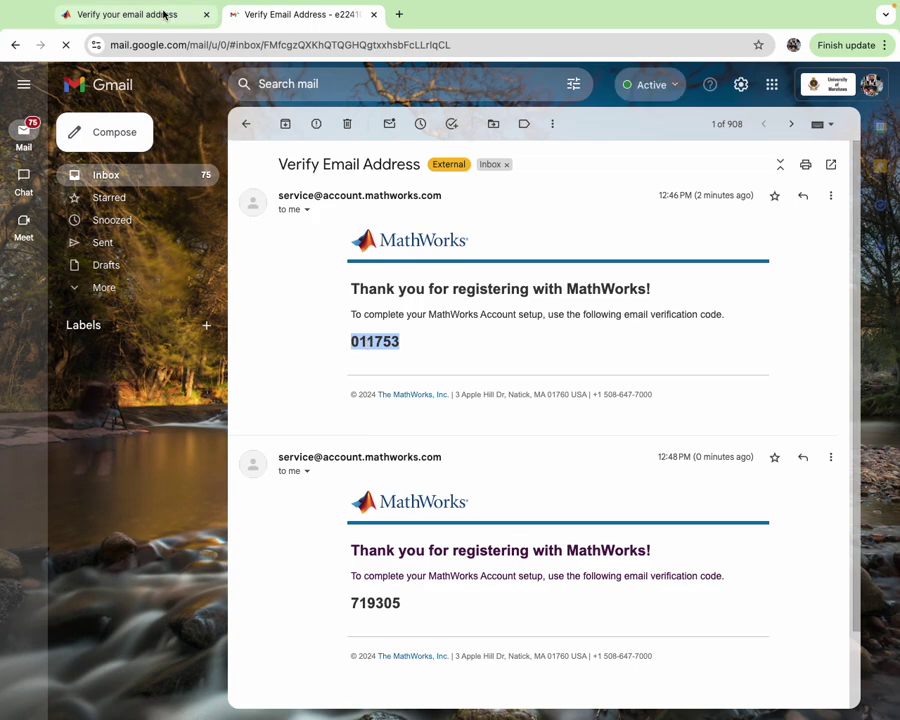
{"action": "left_click", "coordinate": [165, 14]}
{"action": "left_click", "coordinate": [351, 389]}
{"action": "key", "text": "super+v"}
{"action": "left_click", "coordinate": [562, 470]}
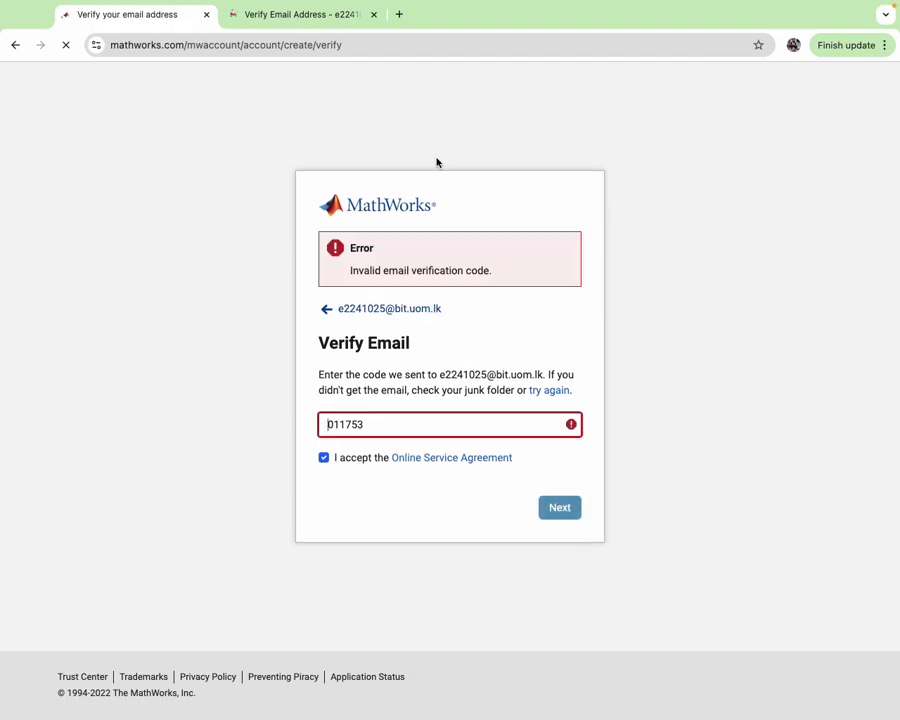
- After the code is rejected, copy the newer verification code from Gmail
{"action": "left_click", "coordinate": [264, 26]}
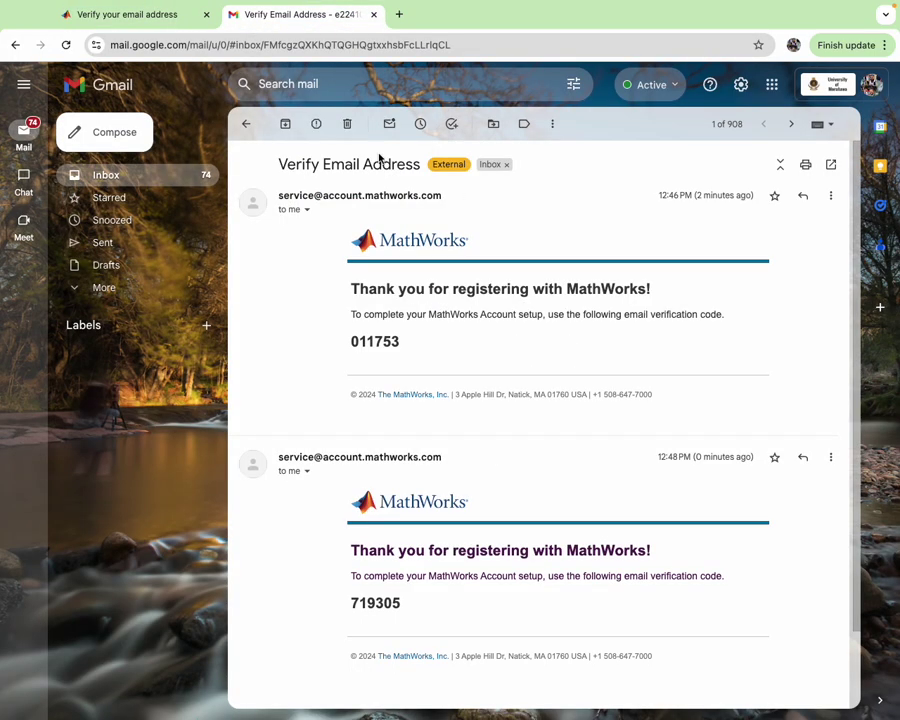
{"action": "double_click", "coordinate": [376, 601]}
{"action": "key", "text": "super+c"}
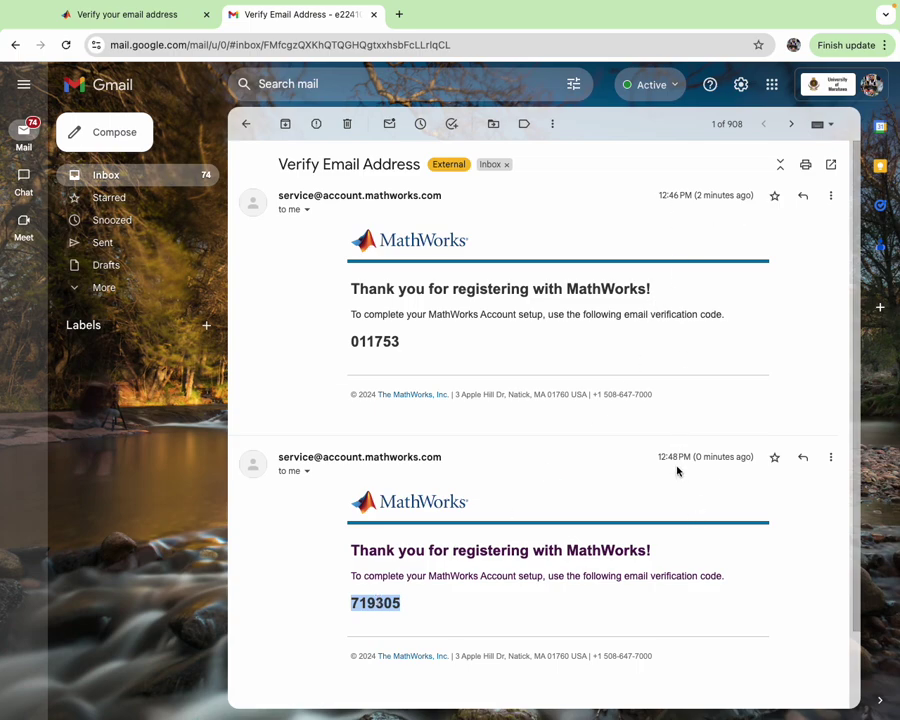
{"action": "left_click", "coordinate": [157, 8]}
{"action": "left_click", "coordinate": [108, 36]}
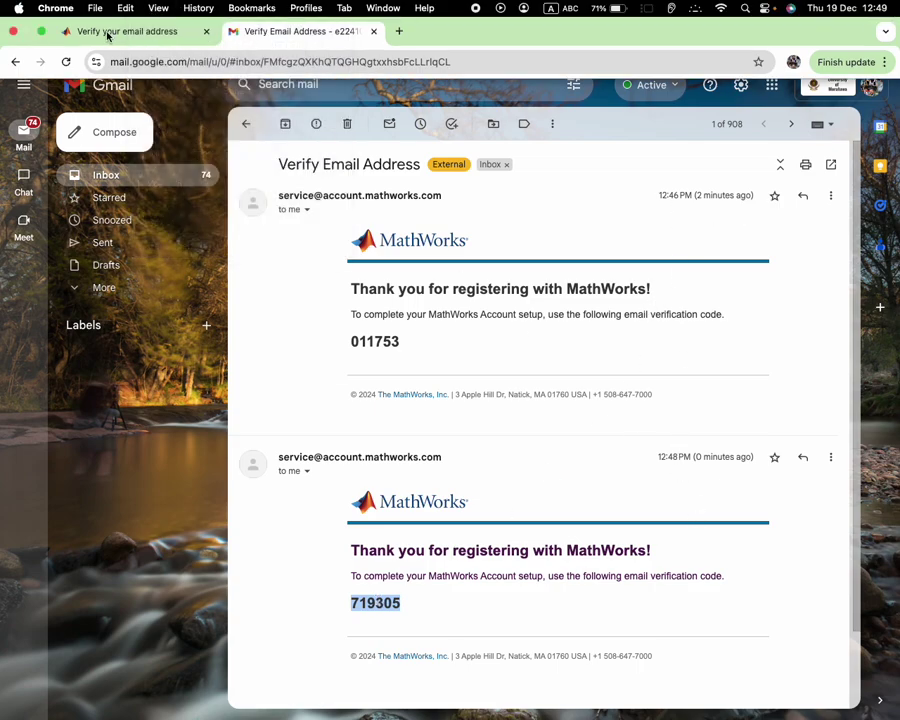
- Replace the rejected code with the newer verification code and submit it
{"action": "double_click", "coordinate": [344, 425]}
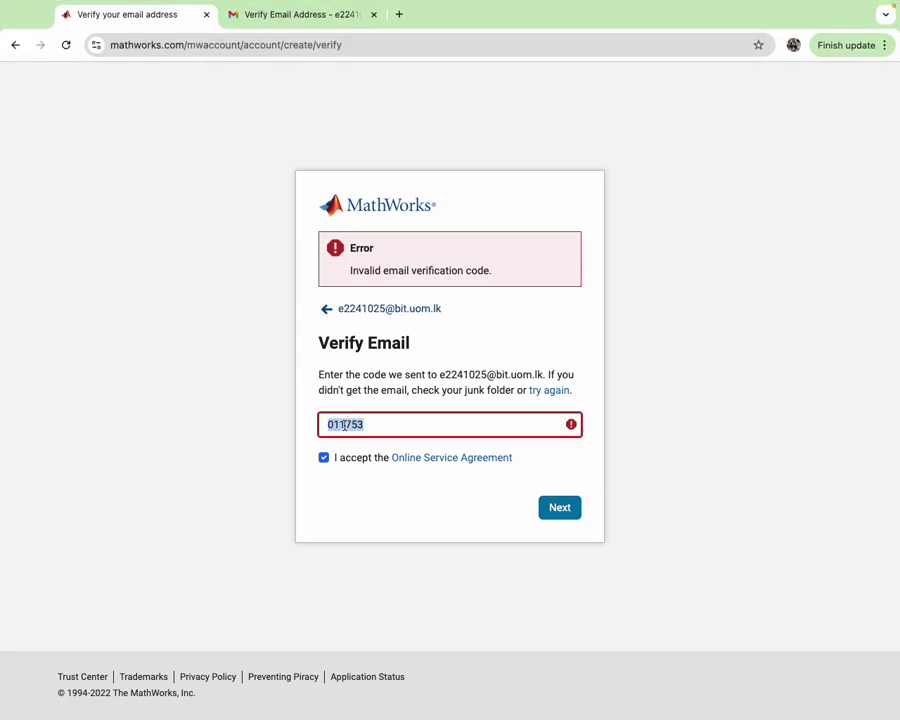
{"action": "key", "text": "super+v"}
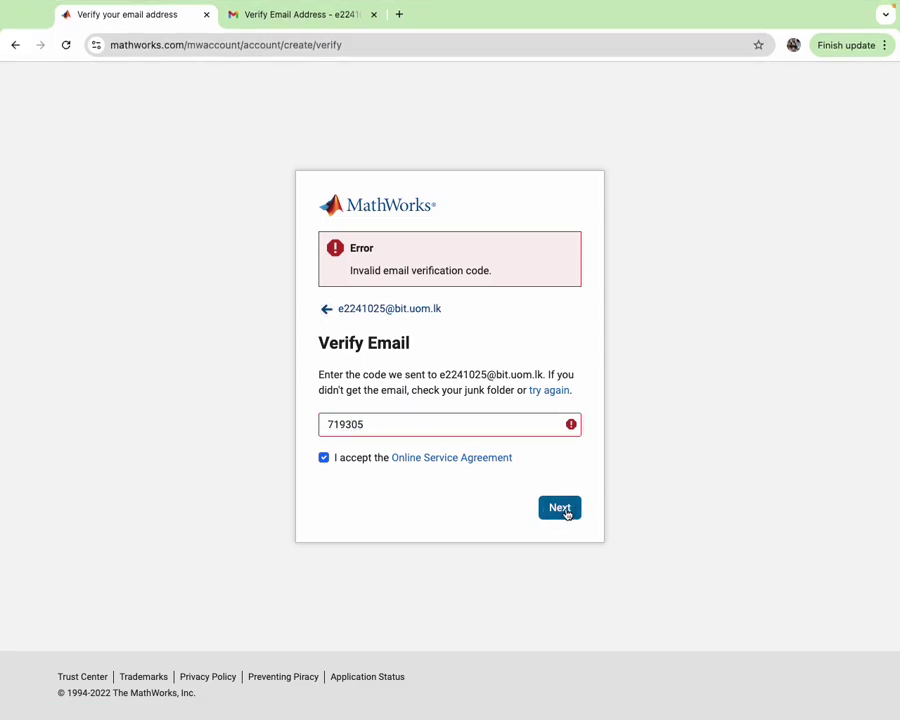
{"action": "left_click", "coordinate": [566, 510]}
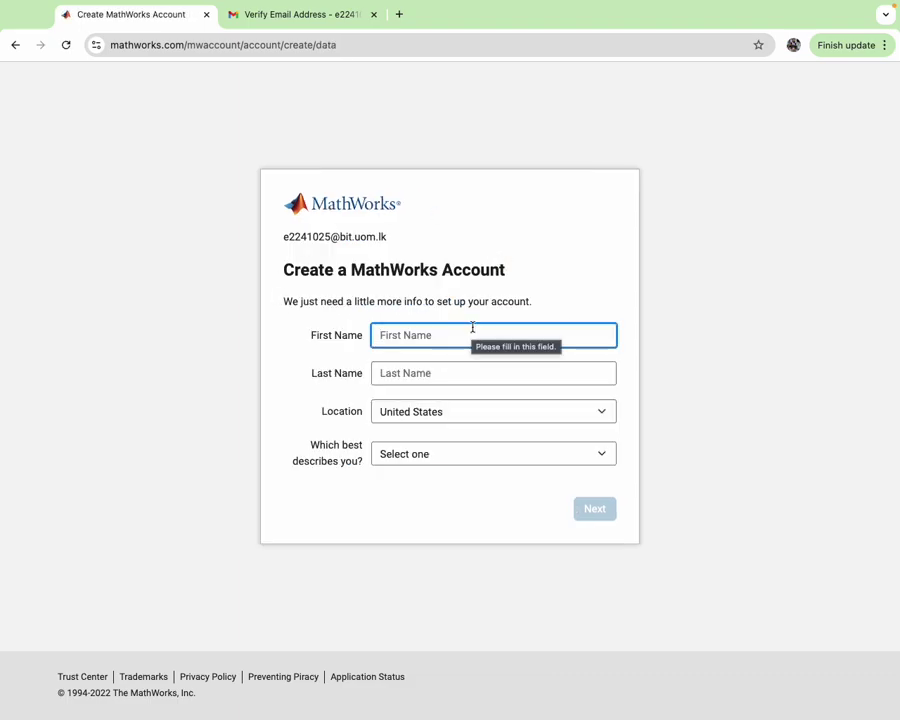
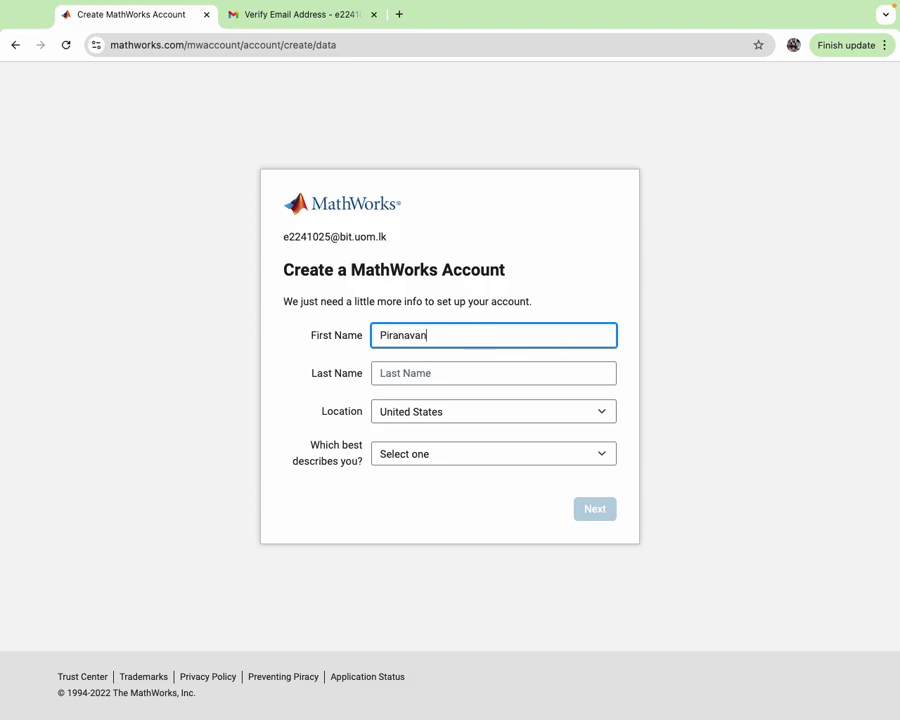
- Enter the first and last name and set the location to Sri Lanka
{"action": "left_click", "coordinate": [454, 371]}
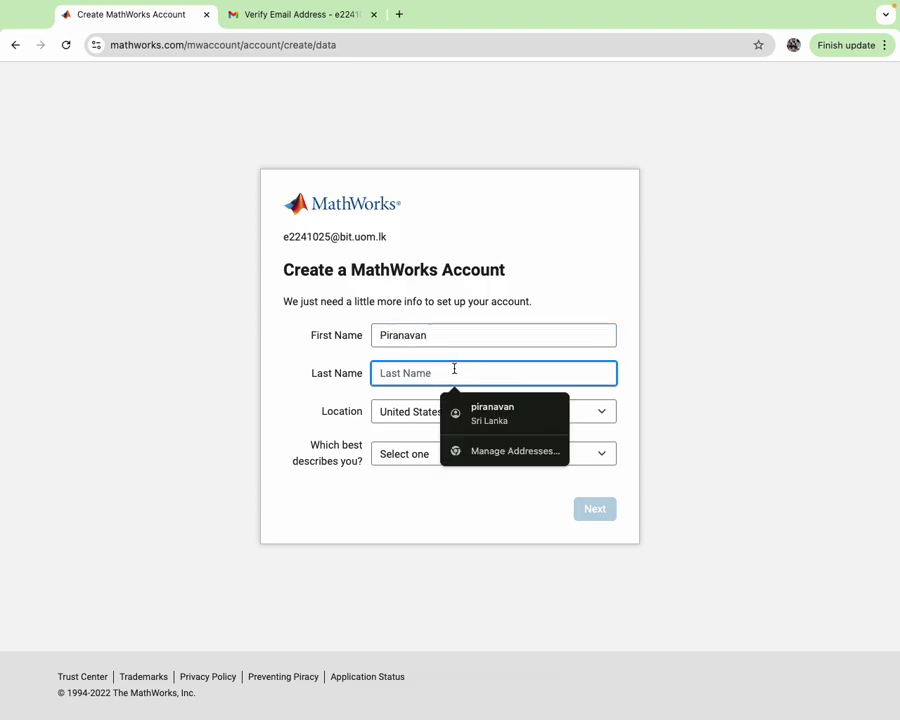
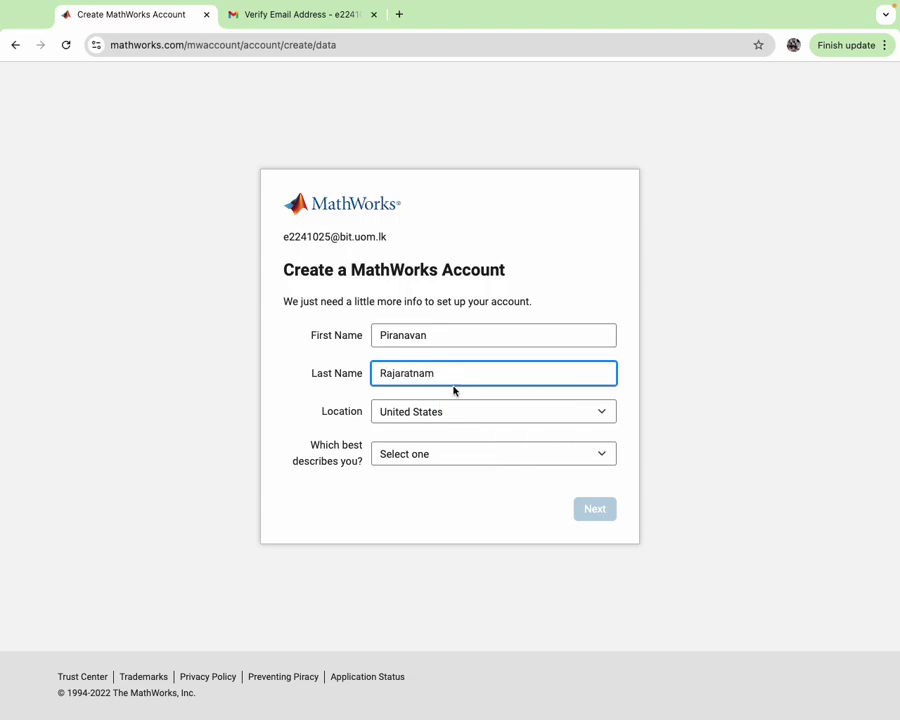
{"action": "left_click", "coordinate": [458, 414]}
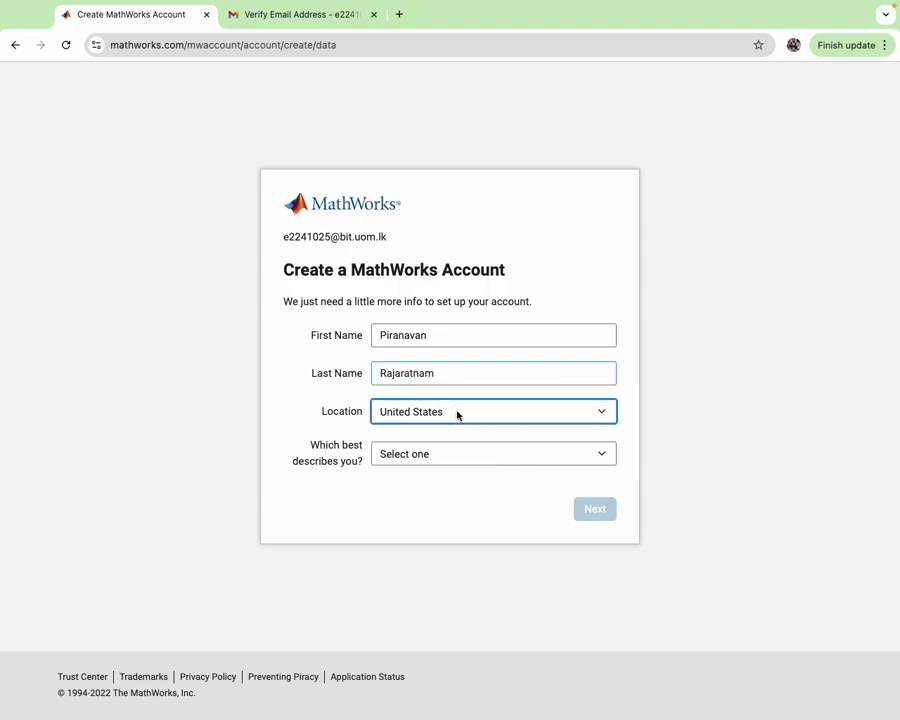
{"action": "type", "text": "sri"}
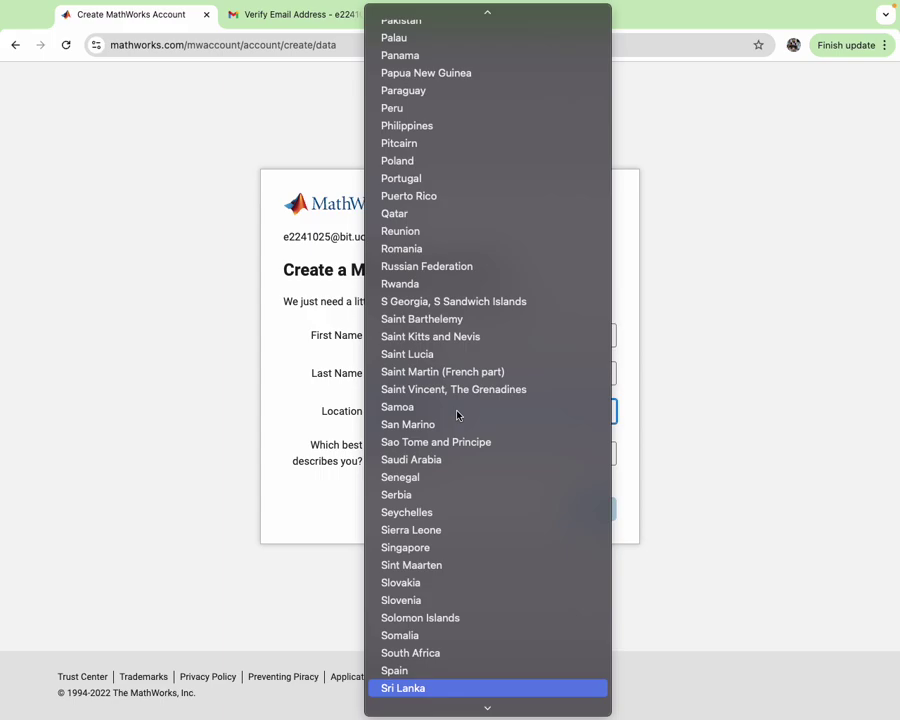
{"action": "key", "text": "Return"}
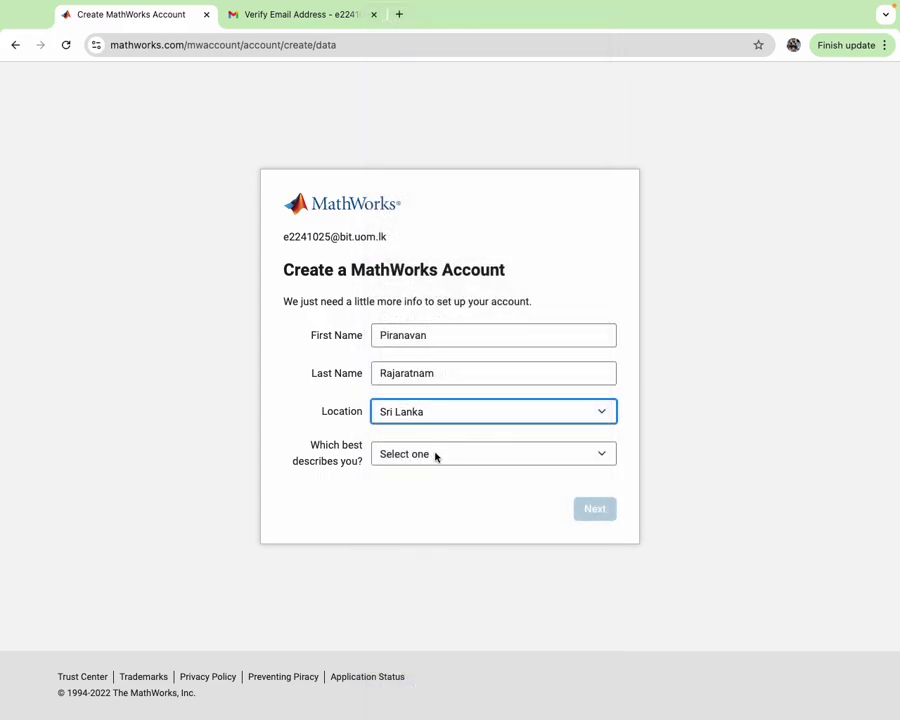
- Describe yourself as a Student in the Other Engineering department
{"action": "left_click", "coordinate": [434, 455]}
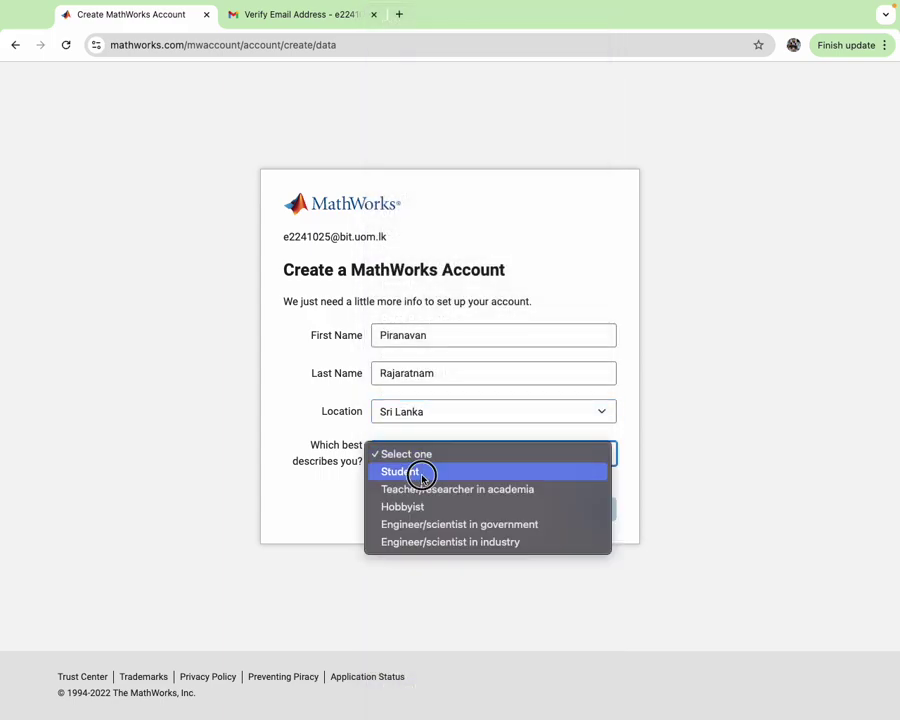
{"action": "left_click", "coordinate": [420, 472]}
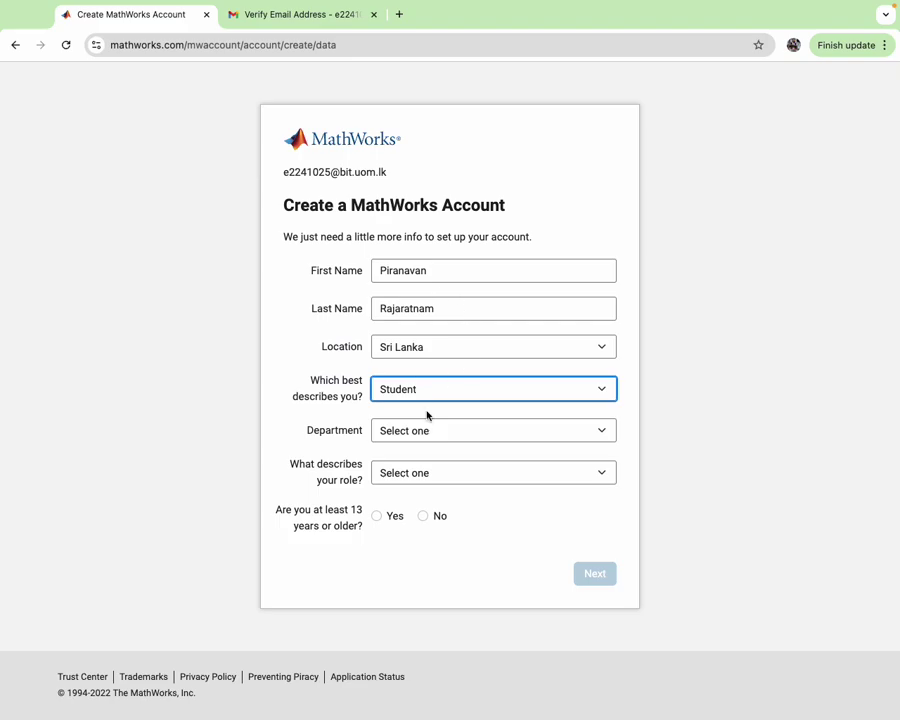
{"action": "left_click", "coordinate": [434, 429]}
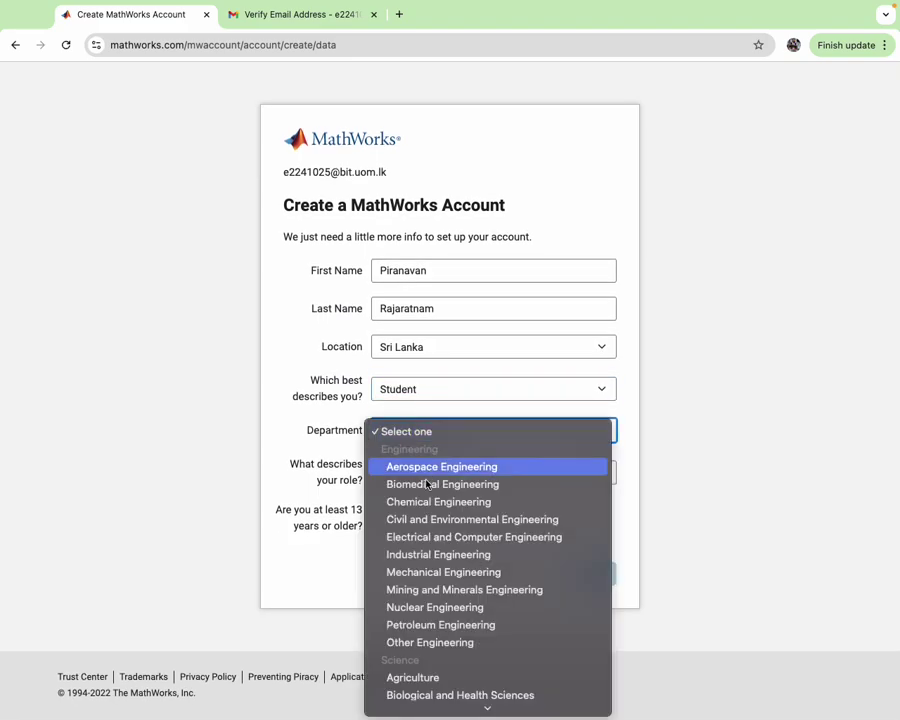
{"action": "scroll", "coordinate": [447, 575], "scroll_direction": "down", "scroll_amount": 2}
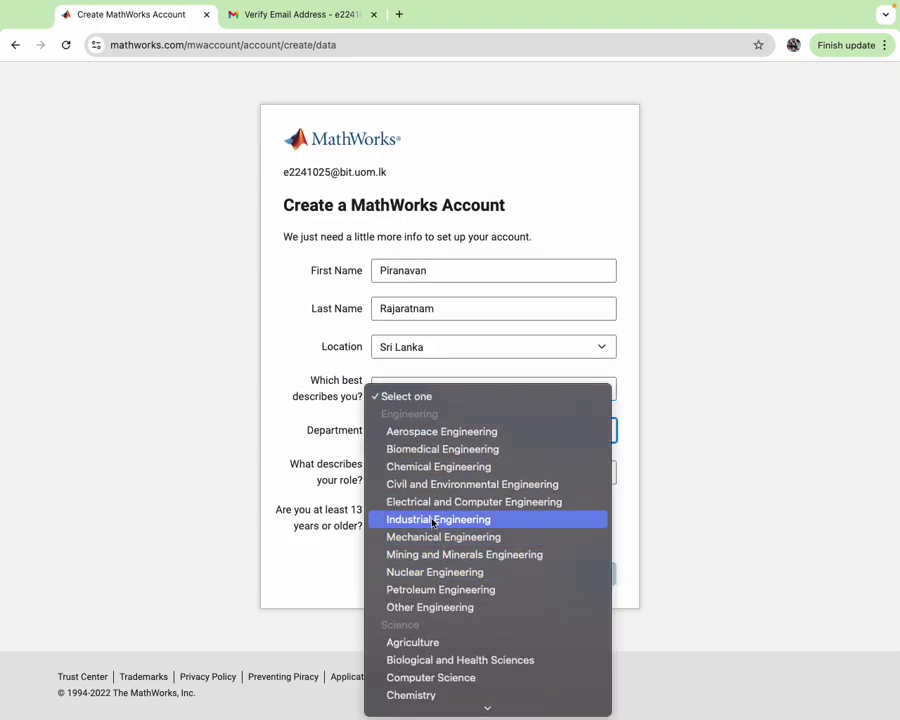
{"action": "scroll", "coordinate": [469, 505], "scroll_direction": "down", "scroll_amount": 10}
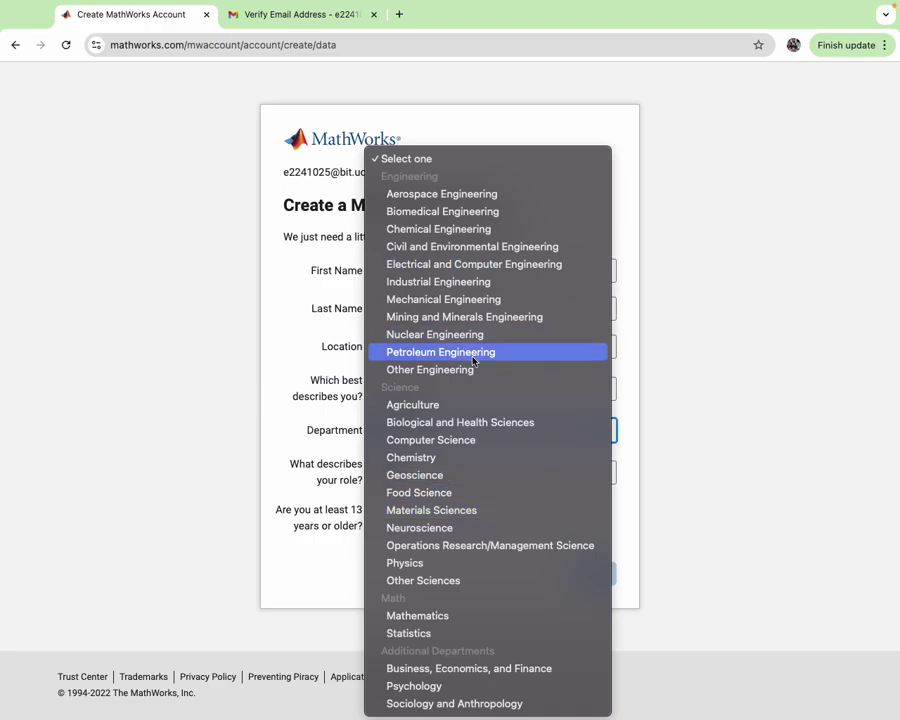
{"action": "key", "text": "Down"}
{"action": "key", "text": "Down"}
{"action": "key", "text": "Down"}
{"action": "key", "text": "Down"}
{"action": "key", "text": "Down"}
{"action": "key", "text": "Down"}
{"action": "key", "text": "Down"}
{"action": "key", "text": "Down"}
{"action": "key", "text": "Down"}
{"action": "key", "text": "Down"}
{"action": "key", "text": "Down"}
{"action": "key", "text": "Down"}
{"action": "key", "text": "Down"}
{"action": "key", "text": "Down"}
{"action": "key", "text": "Down"}
{"action": "key", "text": "Down"}
{"action": "key", "text": "Down"}
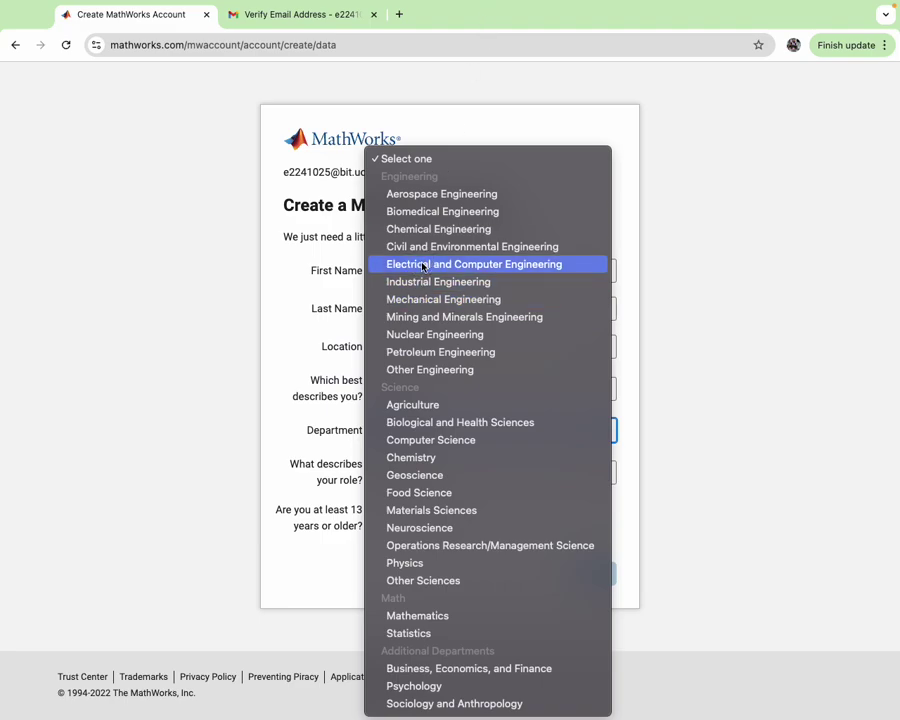
{"action": "left_click", "coordinate": [422, 265]}
{"action": "left_click", "coordinate": [497, 439]}
{"action": "left_click", "coordinate": [446, 538]}
- Set the role to Student (Undergraduate), confirm age 13 or older, and submit
{"action": "left_click", "coordinate": [446, 476]}
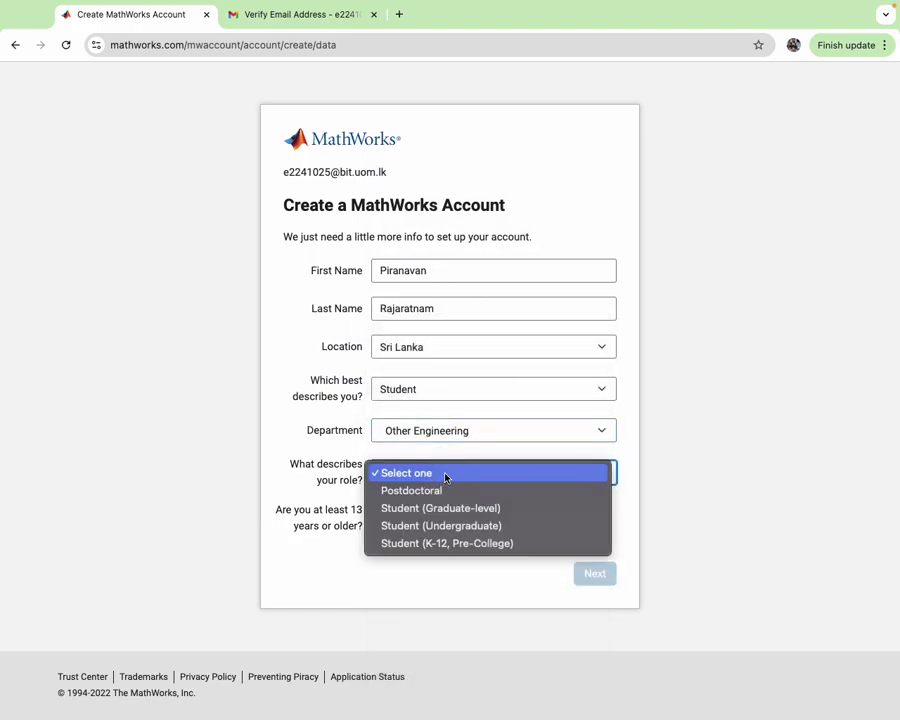
{"action": "left_click", "coordinate": [461, 527]}
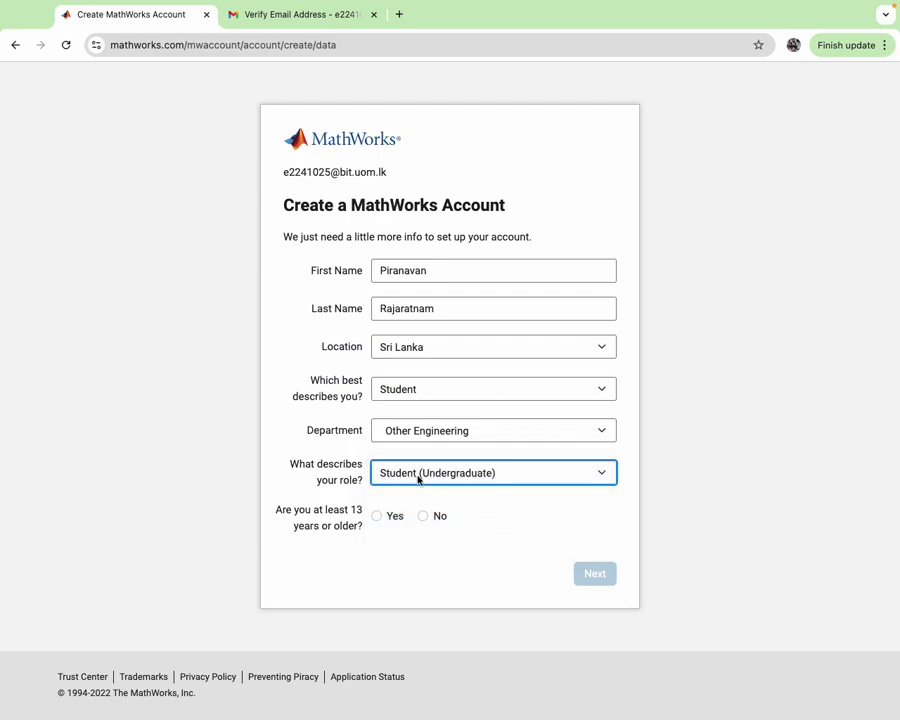
{"action": "left_click", "coordinate": [378, 517]}
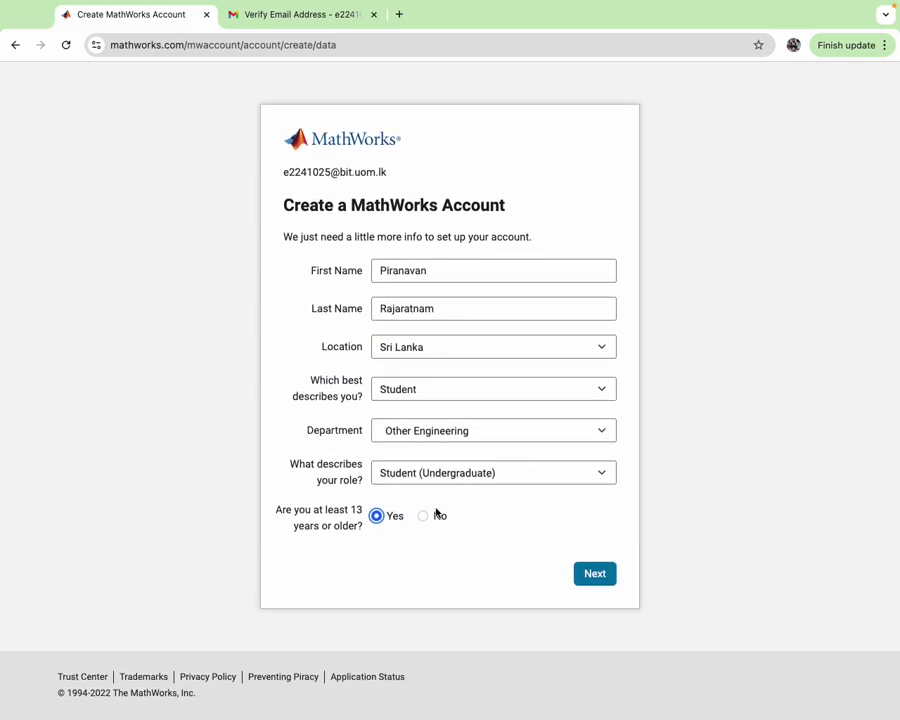
{"action": "left_click", "coordinate": [490, 478]}
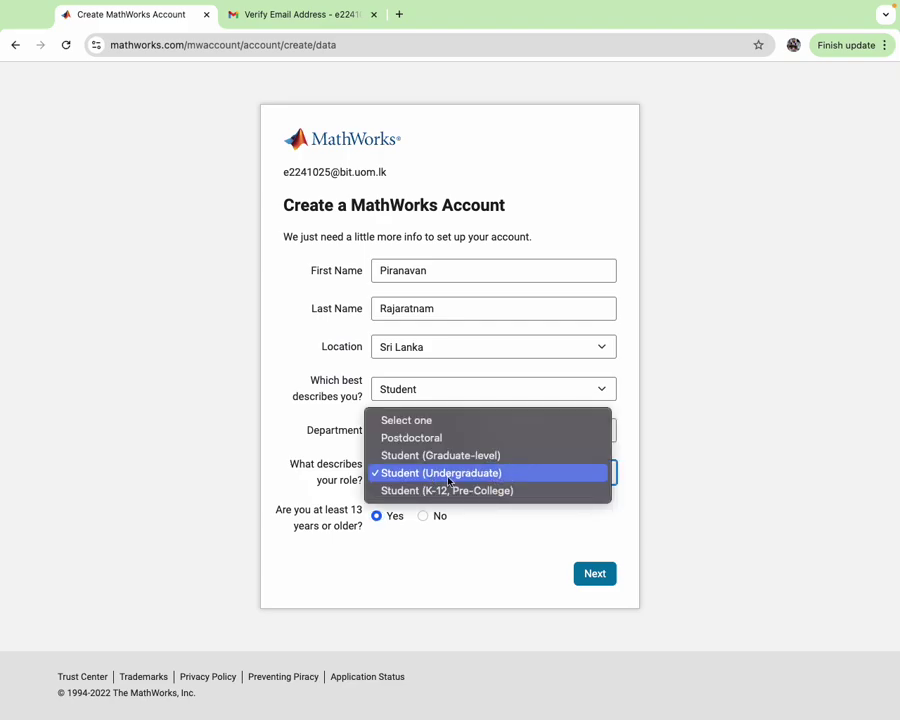
{"action": "left_click", "coordinate": [496, 547]}
{"action": "left_click", "coordinate": [597, 575]}
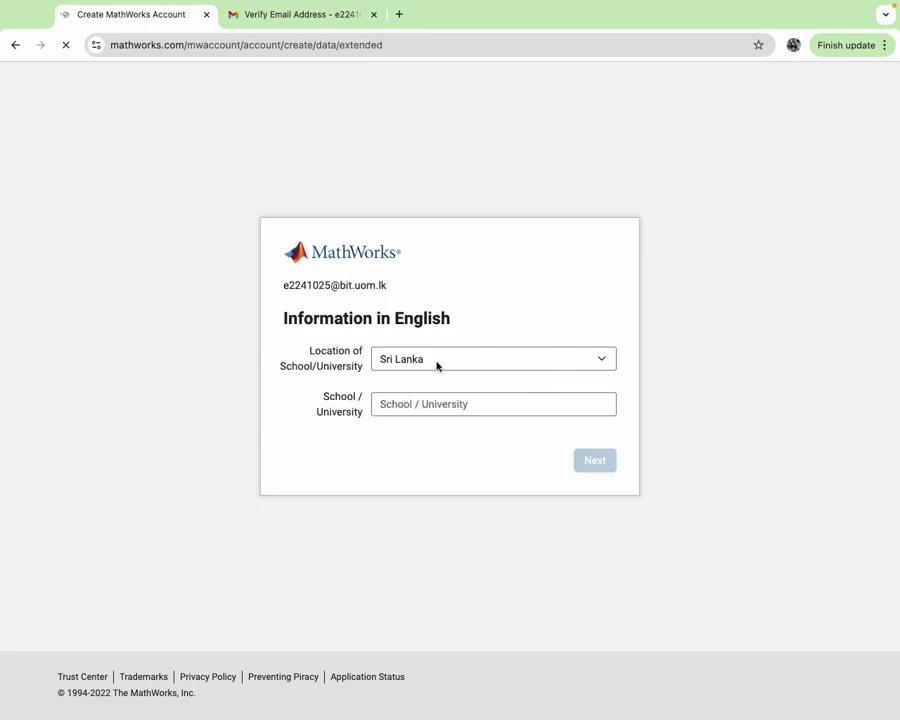
- Enter sltc as the school or university and finish creating the account
{"action": "left_click", "coordinate": [412, 401]}
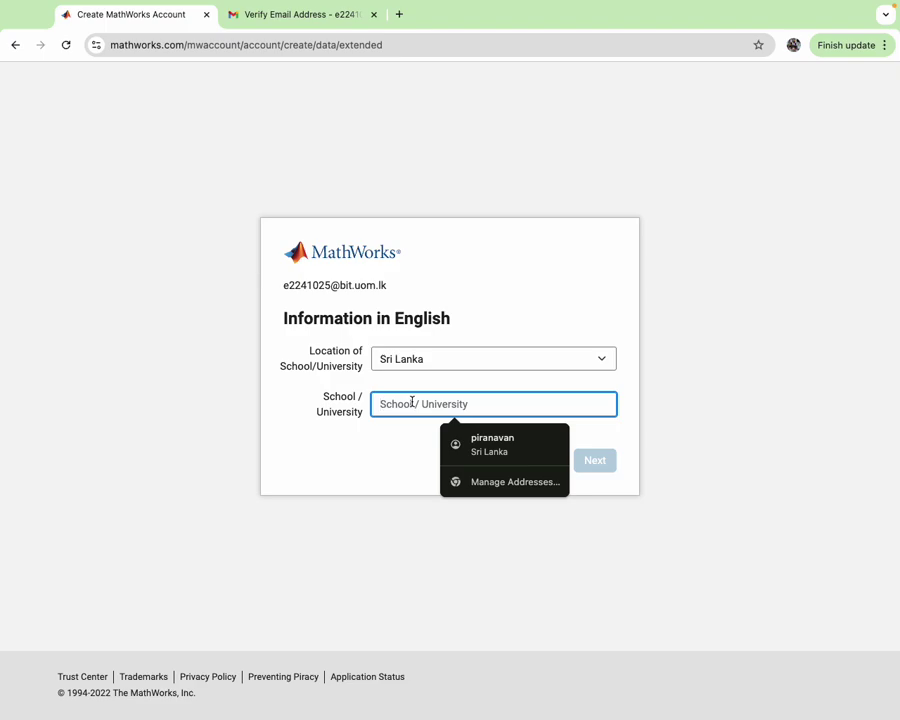
{"action": "type", "text": "sltc"}
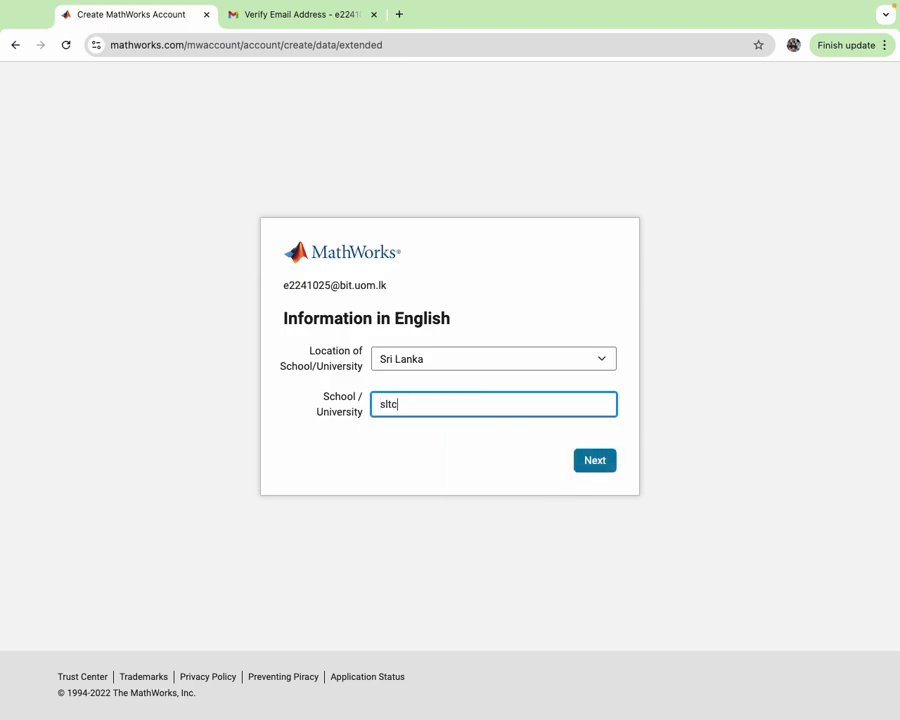
{"action": "left_click", "coordinate": [606, 466]}
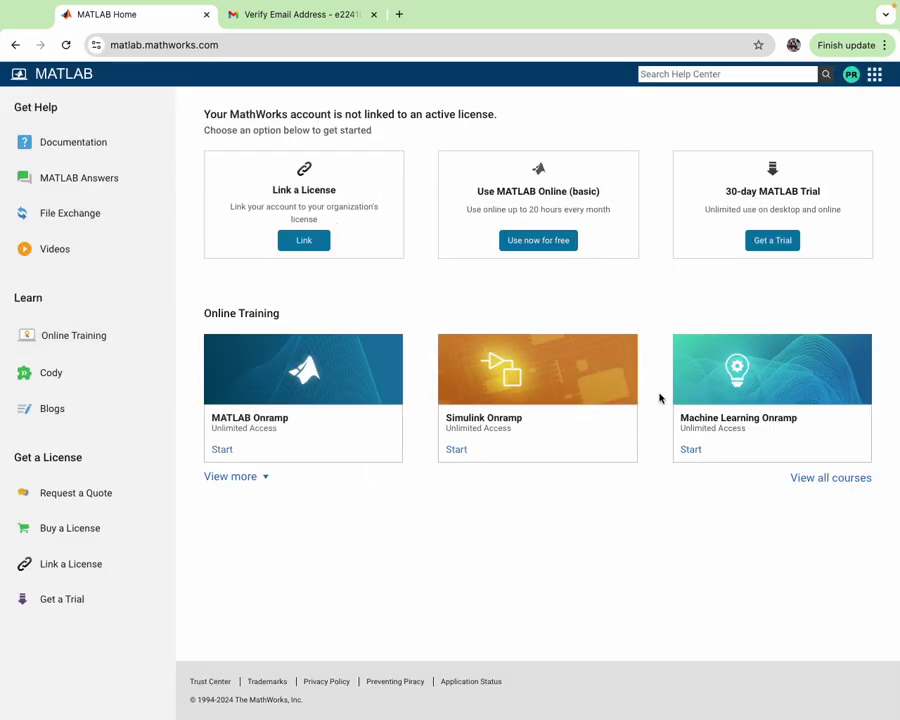
- Start the free basic MATLAB Online and dismiss the site-selection prompt
{"action": "left_click", "coordinate": [537, 242]}
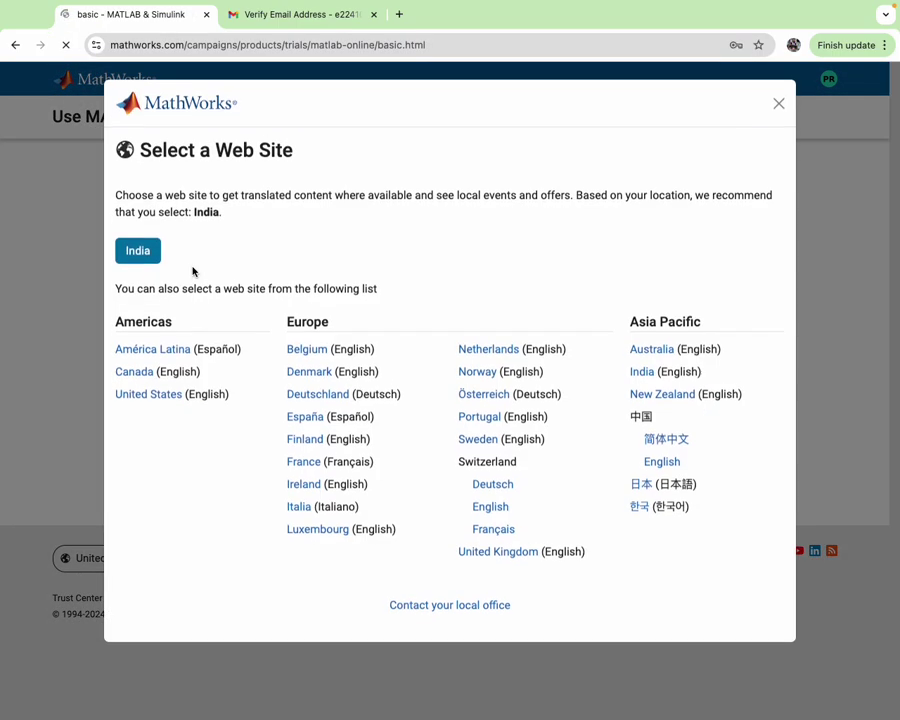
{"action": "left_click", "coordinate": [774, 110]}
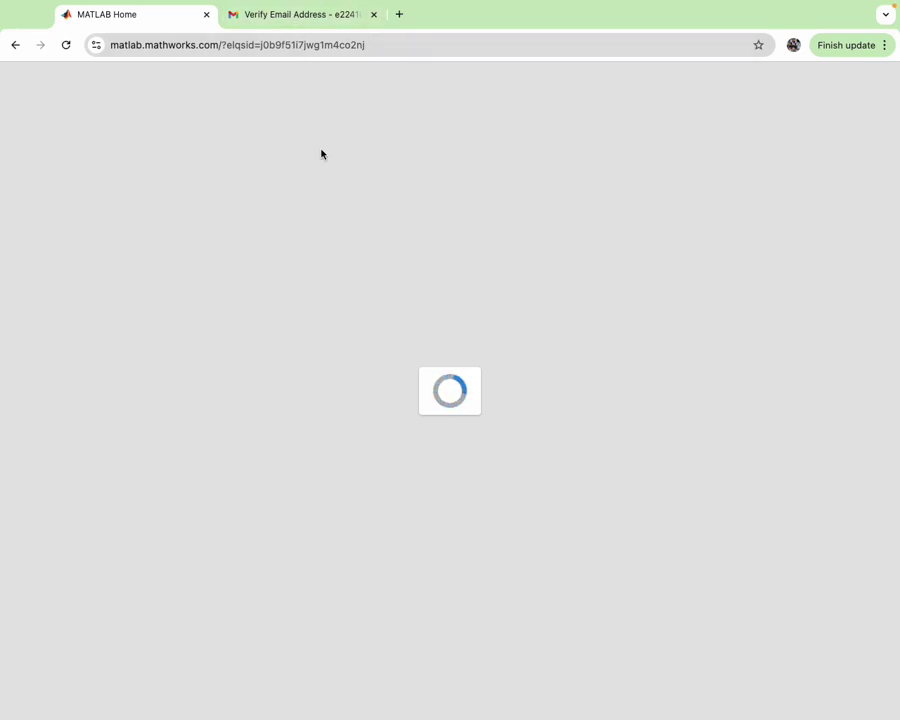
{"action": "key", "text": "ctrl+Left"}
{"action": "key", "text": "ctrl+Right"}
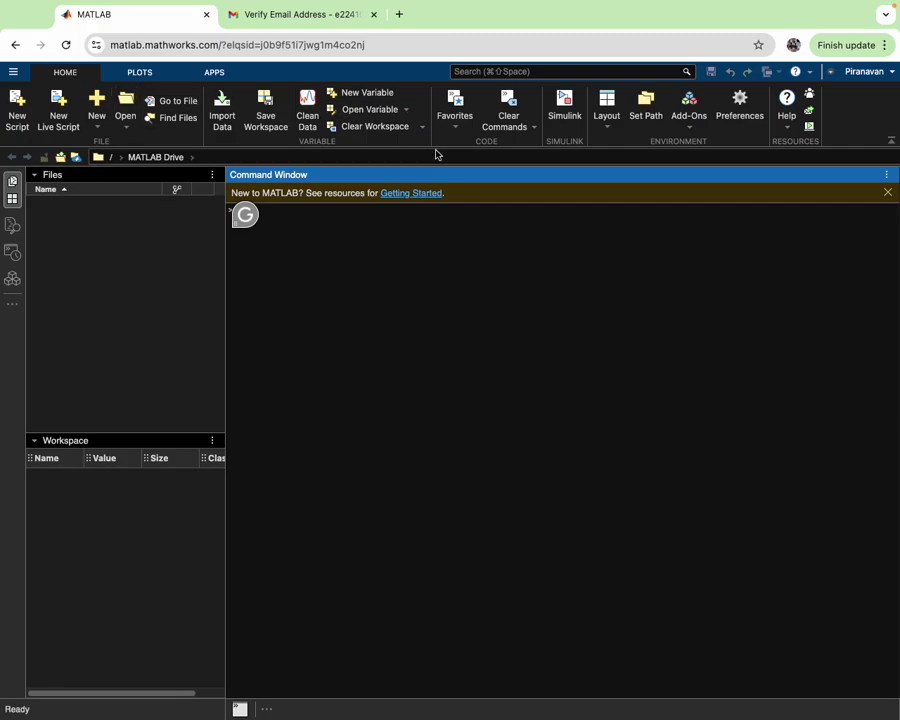
- Copy the circle-area script from Notes and return to MATLAB Online
{"action": "key", "text": "ctrl+Left"}
{"action": "key", "text": "ctrl+Left"}
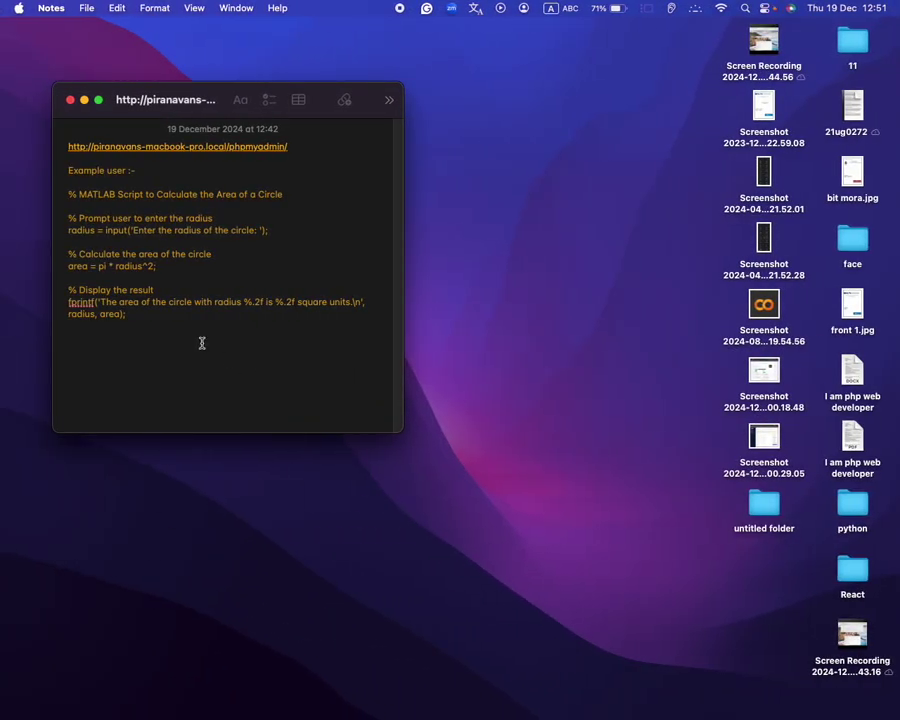
{"action": "left_click_drag", "start_coordinate": [139, 326], "coordinate": [55, 196]}
{"action": "key", "text": "super+c"}
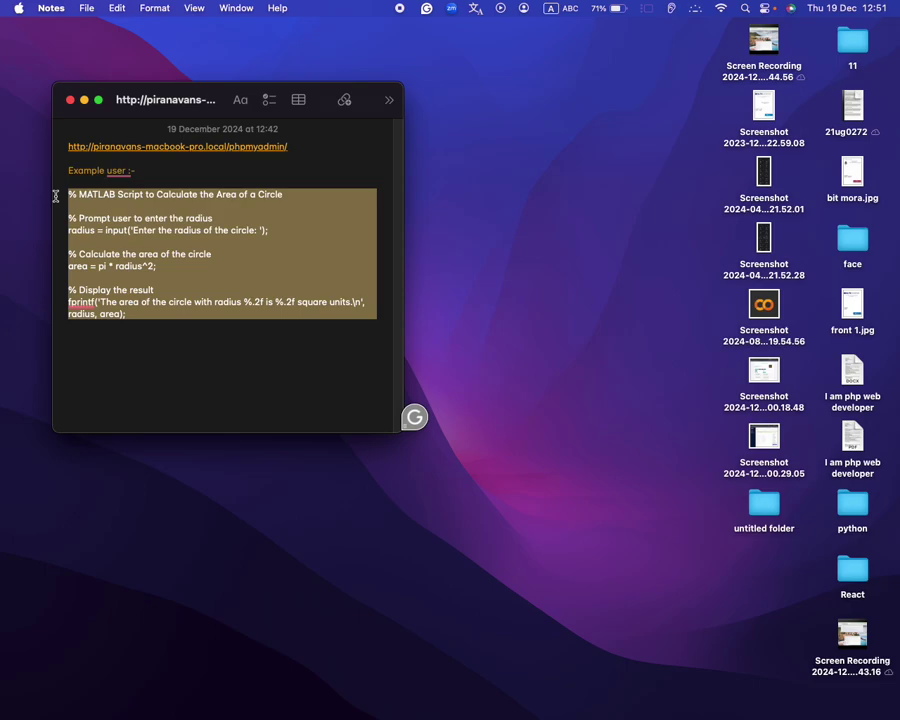
{"action": "key", "text": "ctrl+Right"}
{"action": "key", "text": "ctrl+Right"}
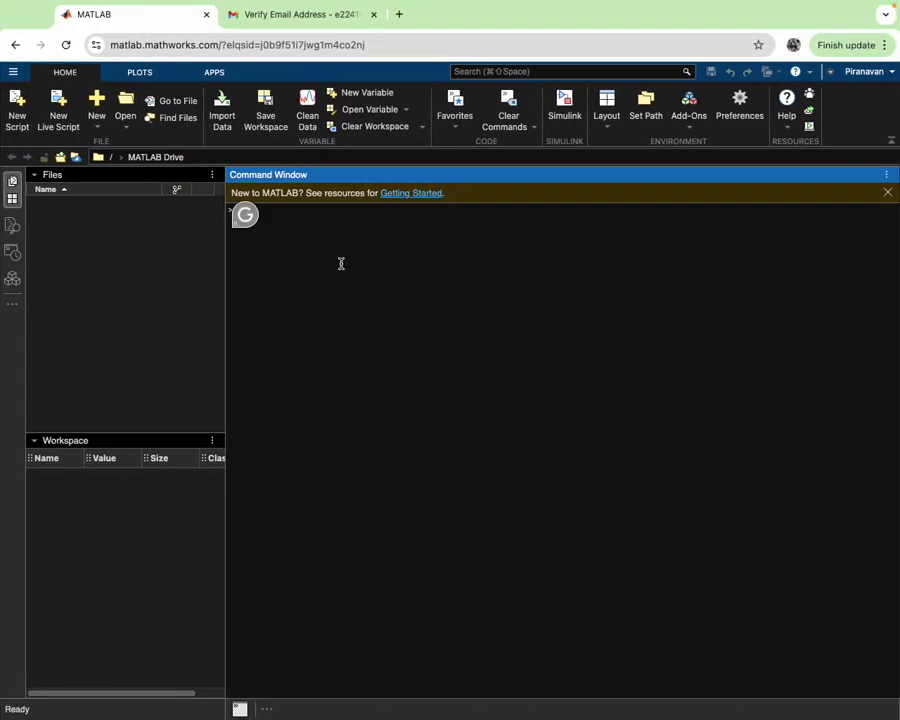
- Paste and run the circle-area script, then browse the PLOTS, APPS and HOME tabs
{"action": "key", "text": "super+v"}
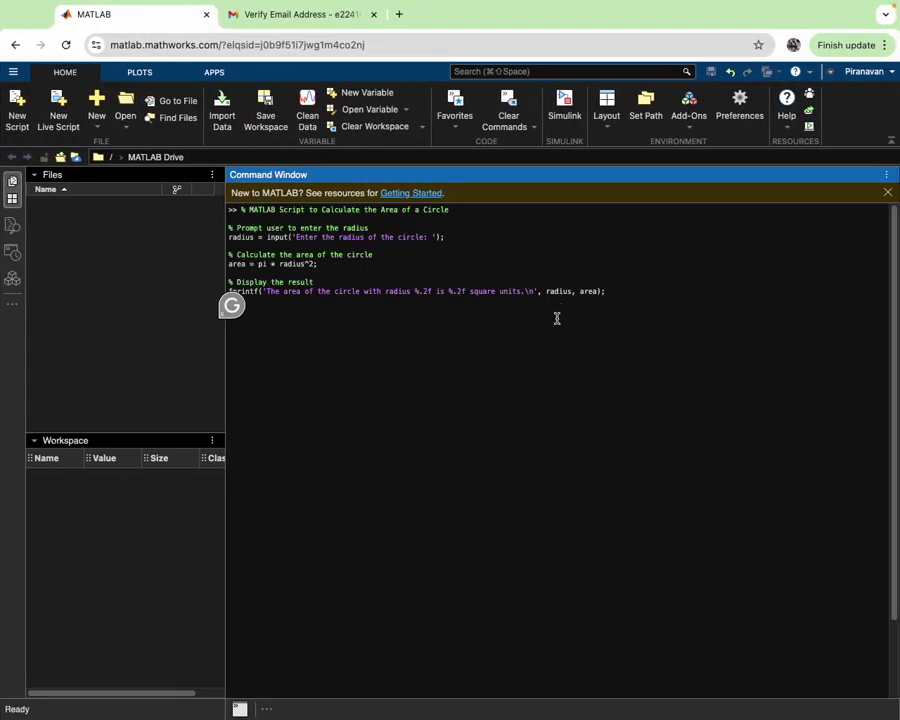
{"action": "key", "text": "Return"}
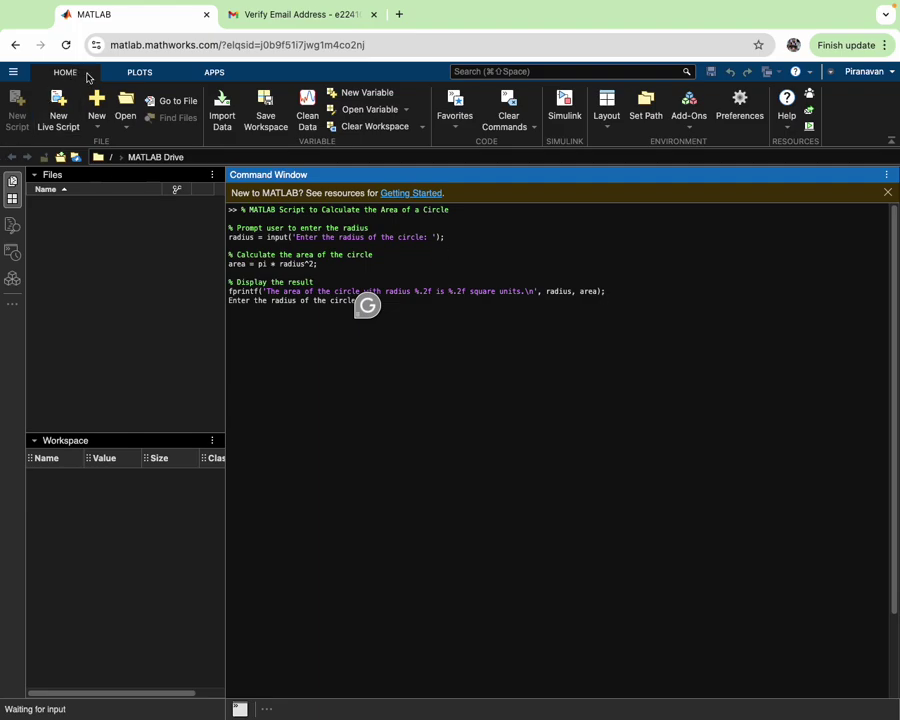
{"action": "left_click", "coordinate": [136, 74]}
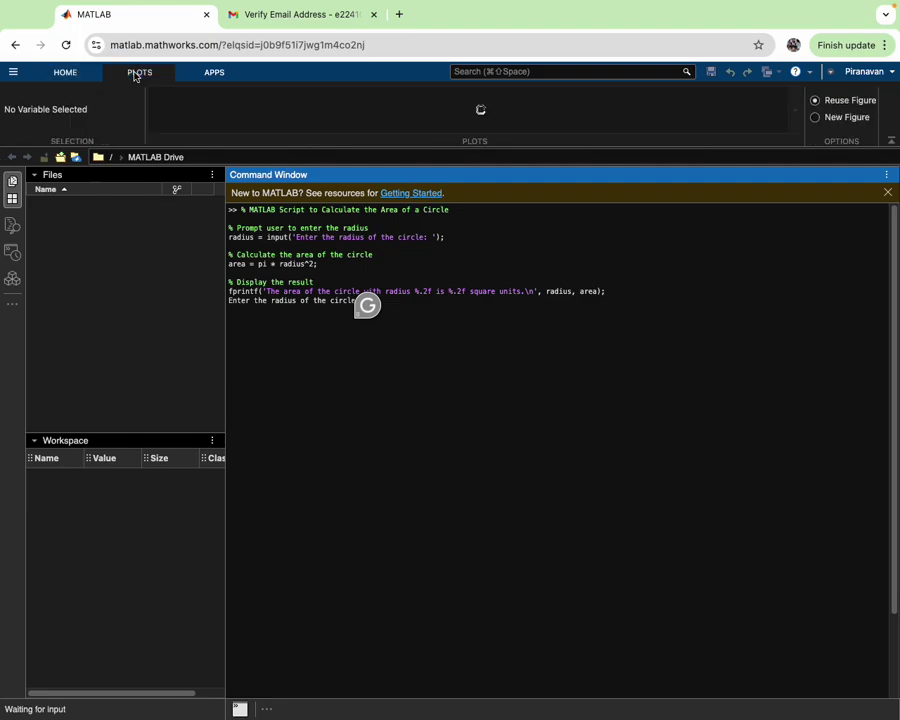
{"action": "left_click", "coordinate": [229, 75]}
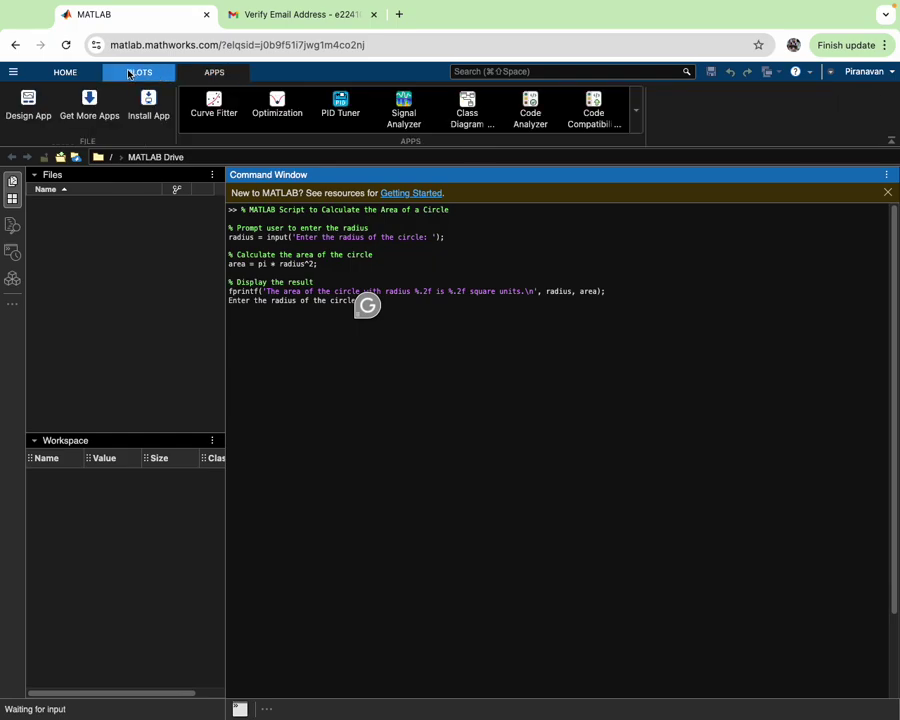
{"action": "left_click", "coordinate": [58, 75]}
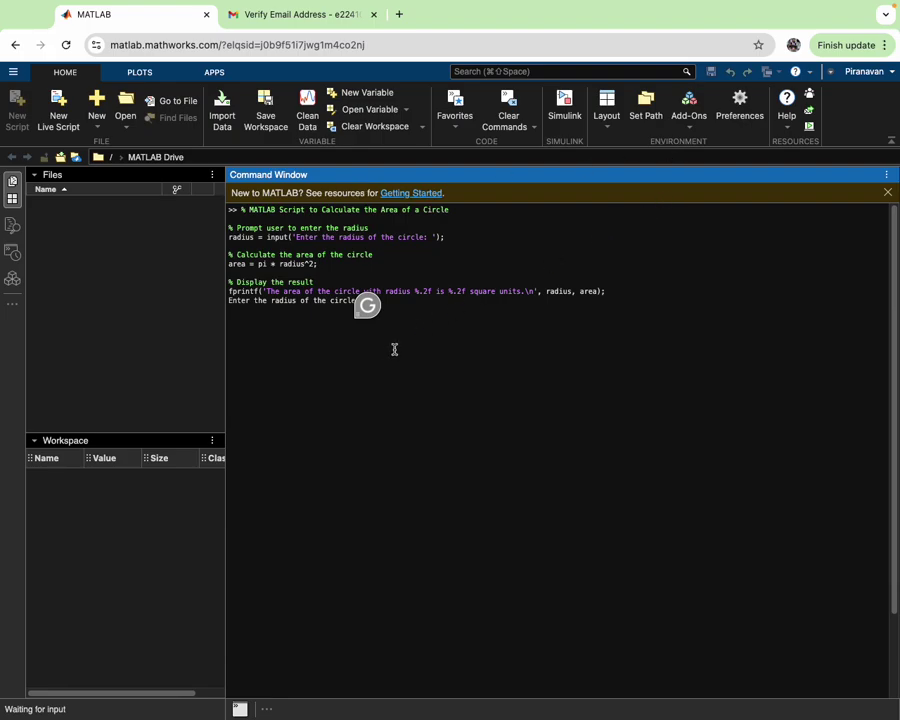
- Turn off Grammarly for matlab.mathworks.com, then press Enter at the radius prompt with no value
{"action": "left_click", "coordinate": [368, 305]}
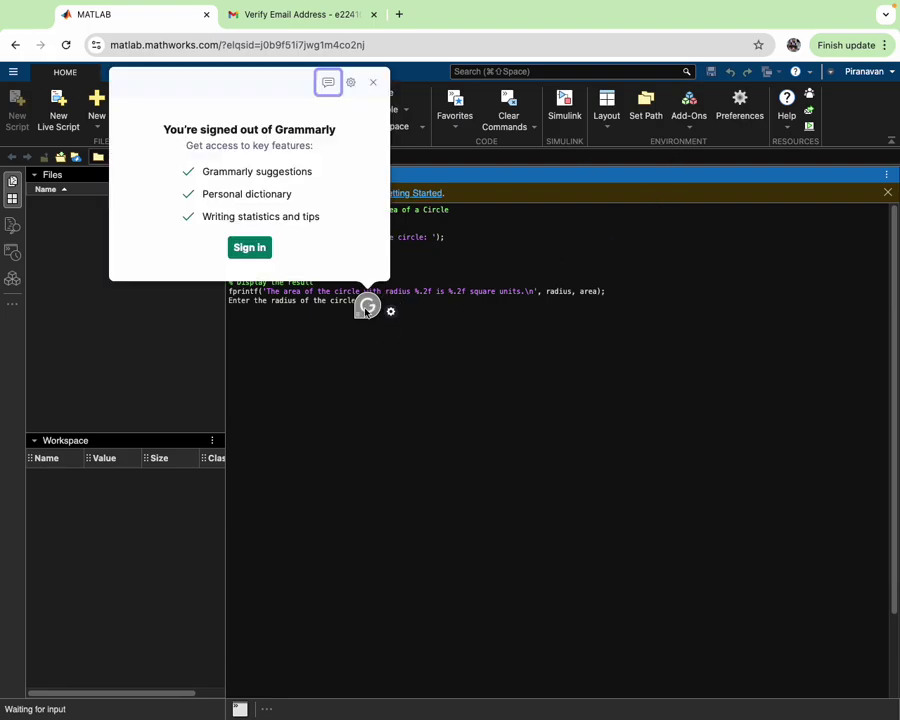
{"action": "left_click", "coordinate": [373, 82]}
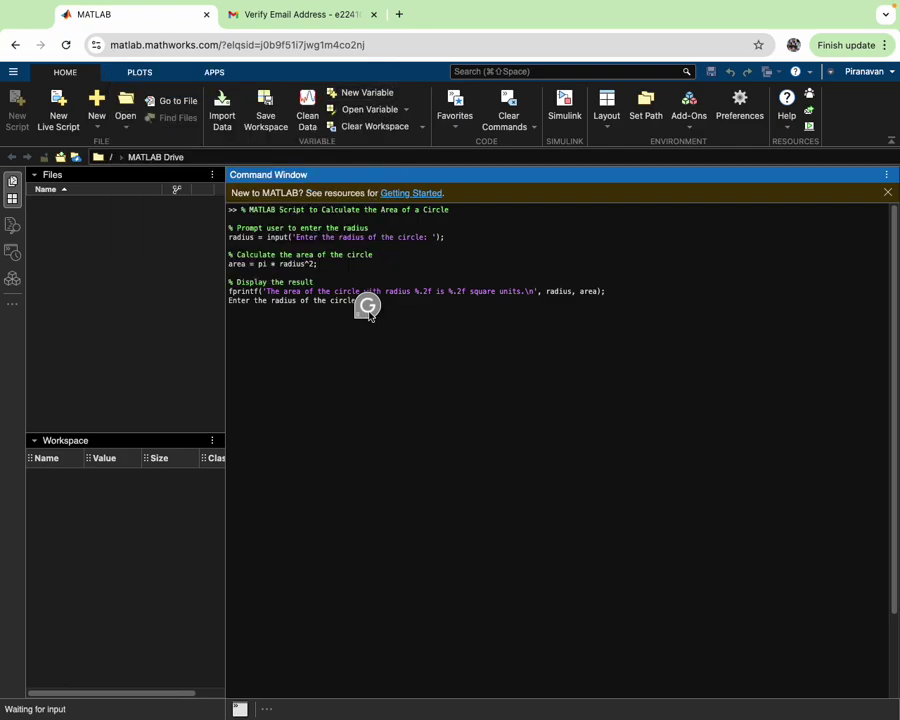
{"action": "left_click", "coordinate": [372, 309]}
{"action": "left_click", "coordinate": [389, 311]}
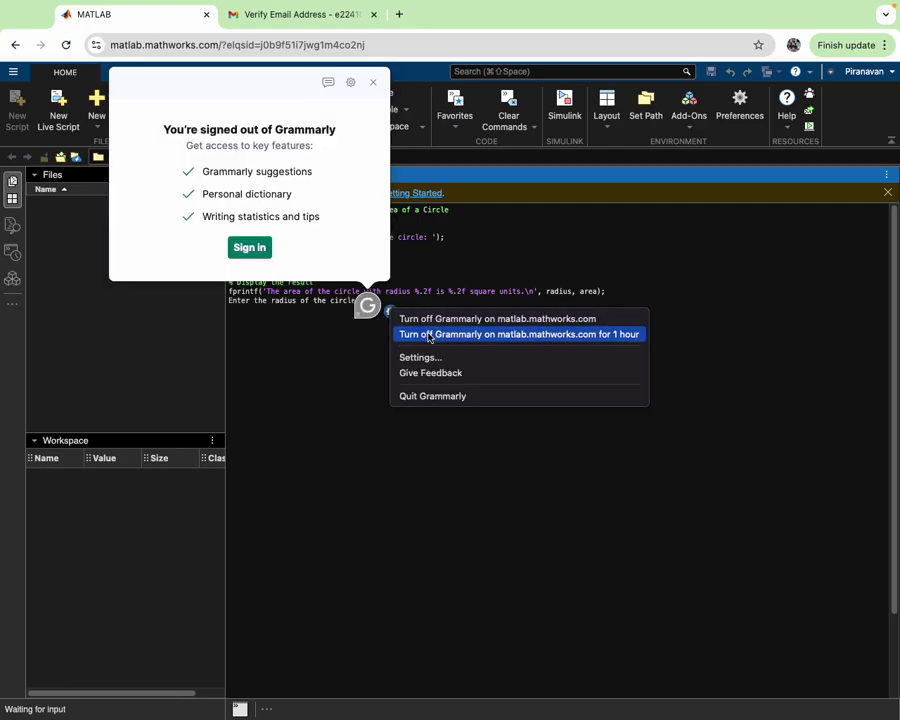
{"action": "left_click", "coordinate": [437, 320]}
{"action": "left_click", "coordinate": [368, 300]}
{"action": "key", "text": "Return"}
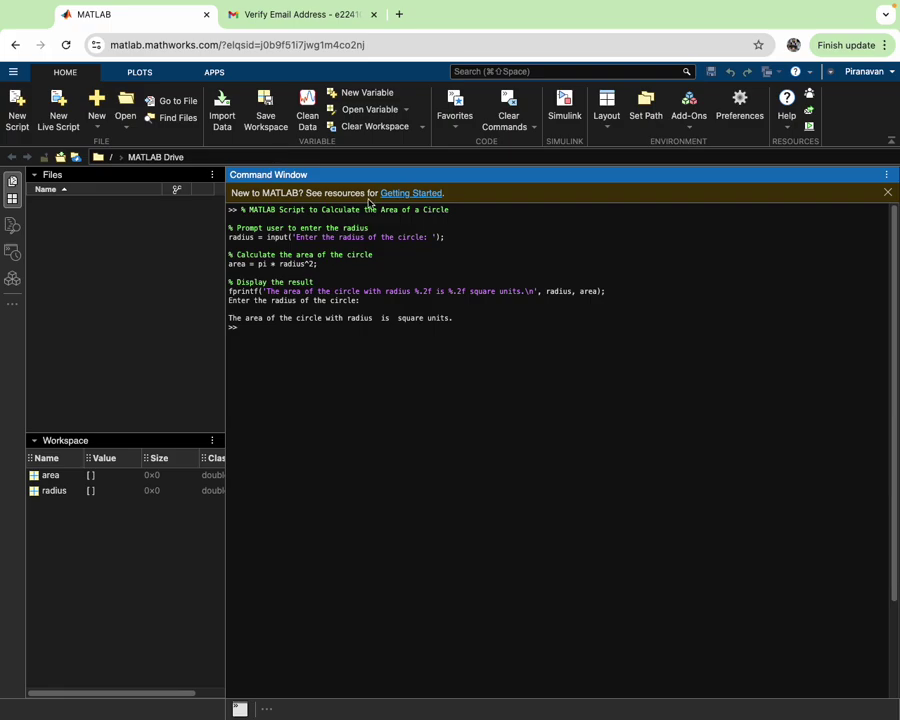
{"action": "left_click", "coordinate": [407, 196]}
{"action": "left_click", "coordinate": [30, 476]}
{"action": "left_click", "coordinate": [46, 475]}
{"action": "left_click", "coordinate": [58, 490]}
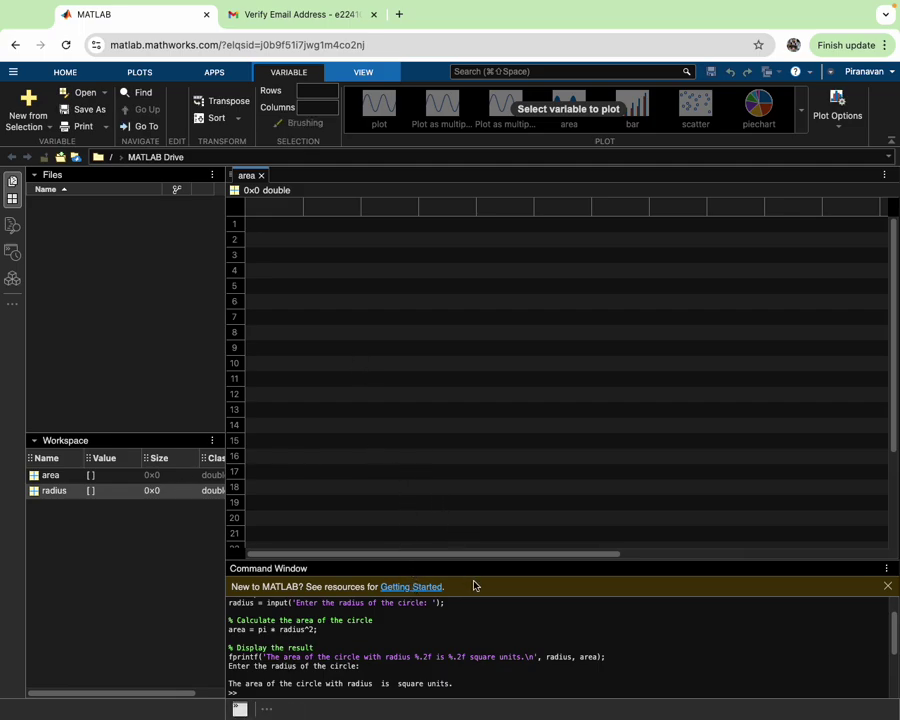
{"action": "left_click", "coordinate": [118, 475]}
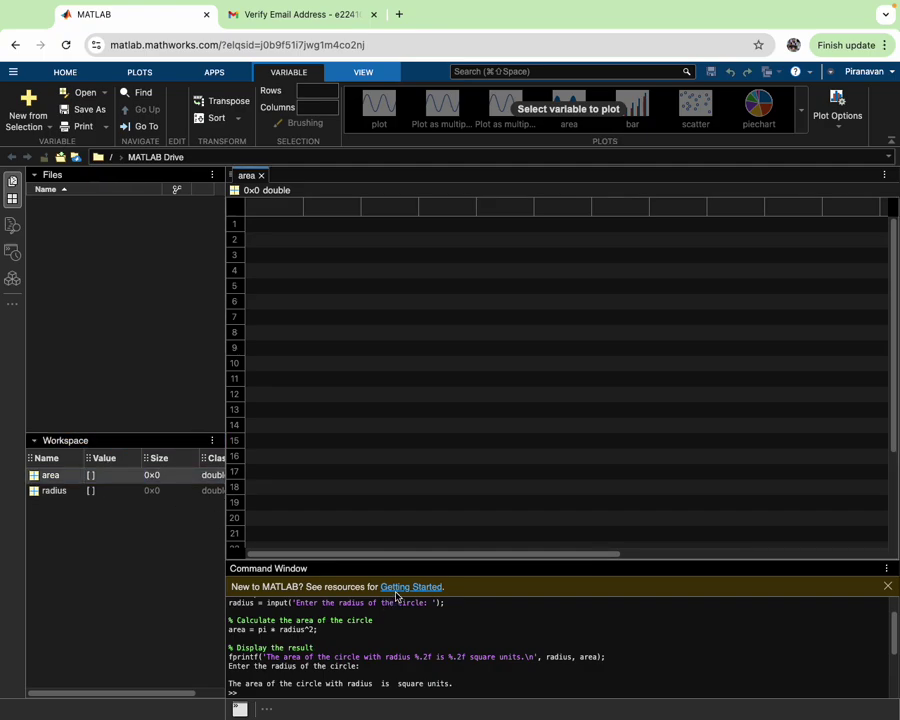
{"action": "scroll", "coordinate": [490, 620], "scroll_direction": "down", "scroll_amount": 5}
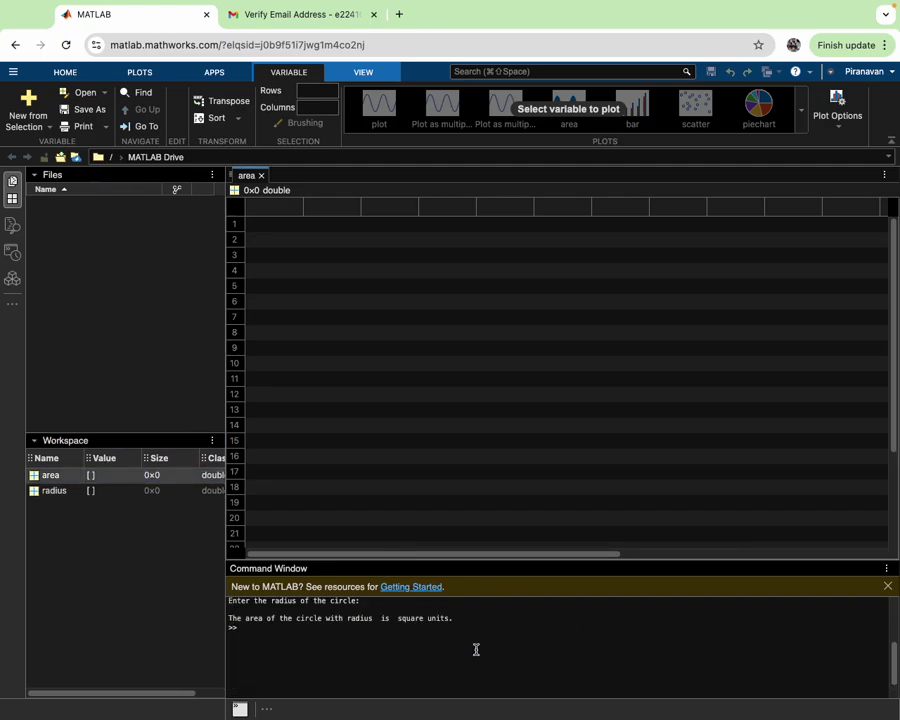
{"action": "scroll", "coordinate": [476, 649], "scroll_direction": "up", "scroll_amount": 3}
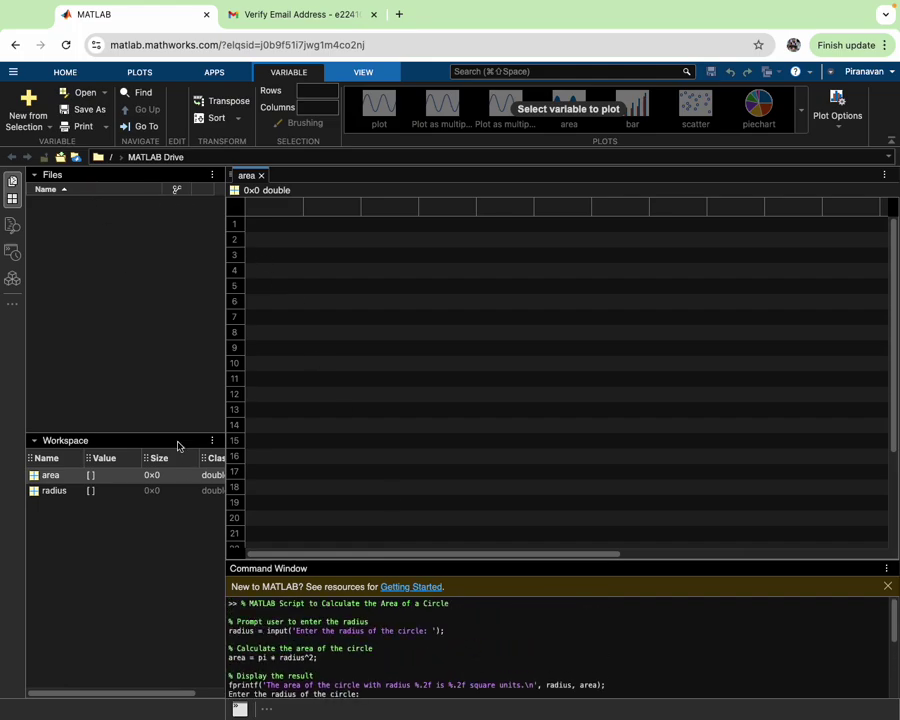
{"action": "left_click", "coordinate": [156, 486]}
{"action": "left_click", "coordinate": [261, 175]}
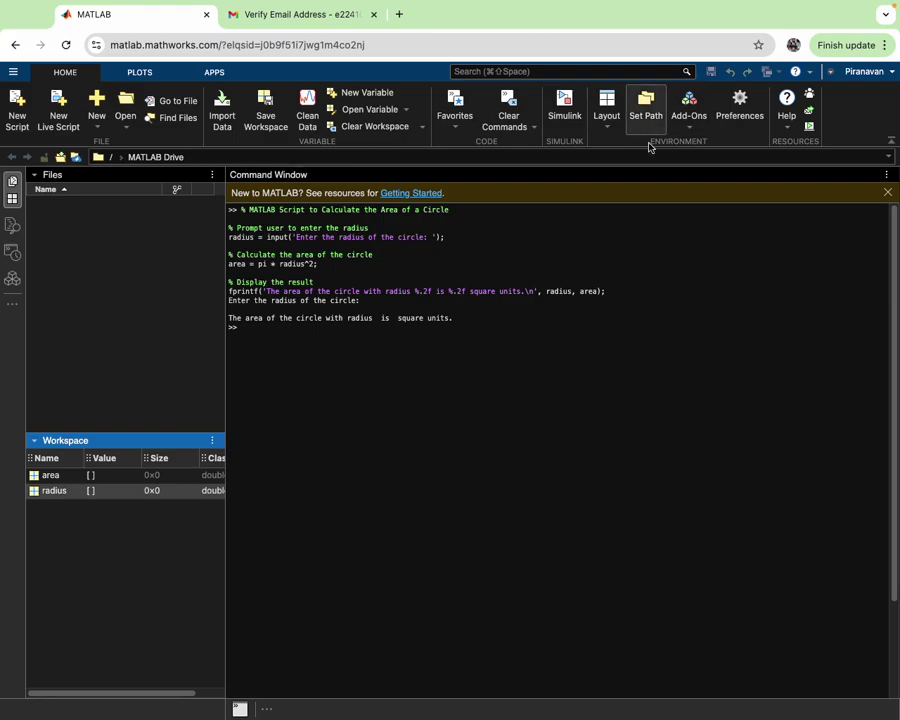
- Close the Command Window panel so only the Files and Workspace panels remain
{"action": "left_click", "coordinate": [266, 345]}
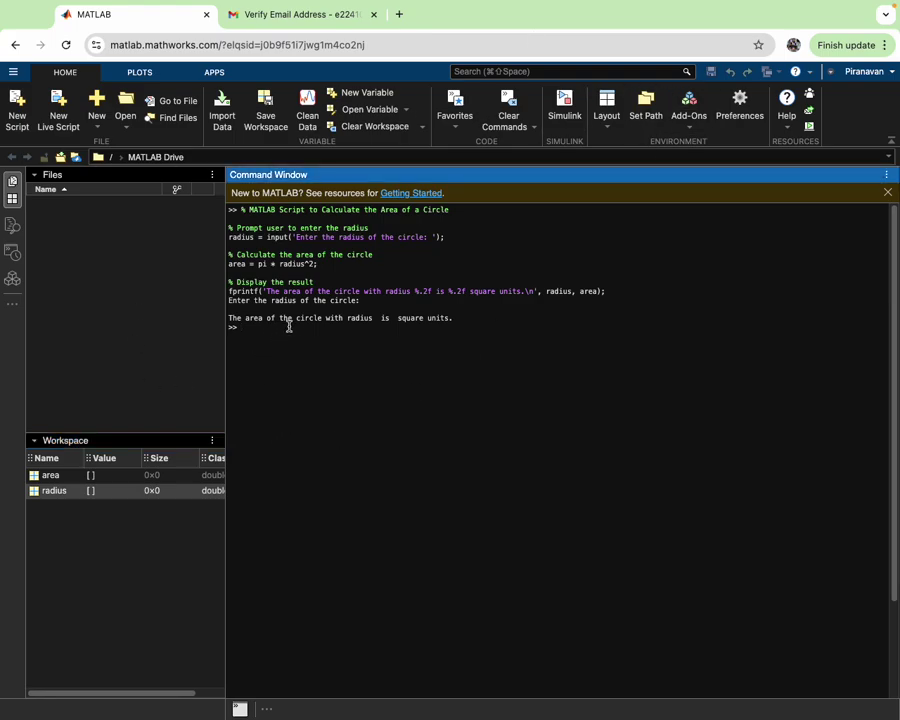
{"action": "scroll", "coordinate": [416, 456], "scroll_direction": "down", "scroll_amount": 3}
{"action": "scroll", "coordinate": [416, 456], "scroll_direction": "up", "scroll_amount": 3}
{"action": "left_click", "coordinate": [240, 708]}
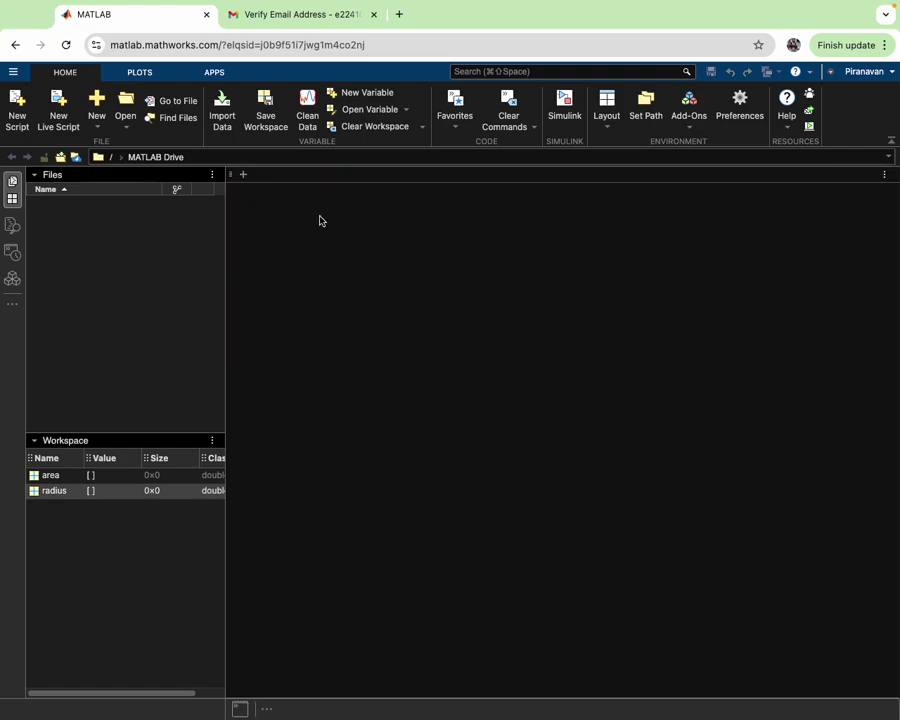